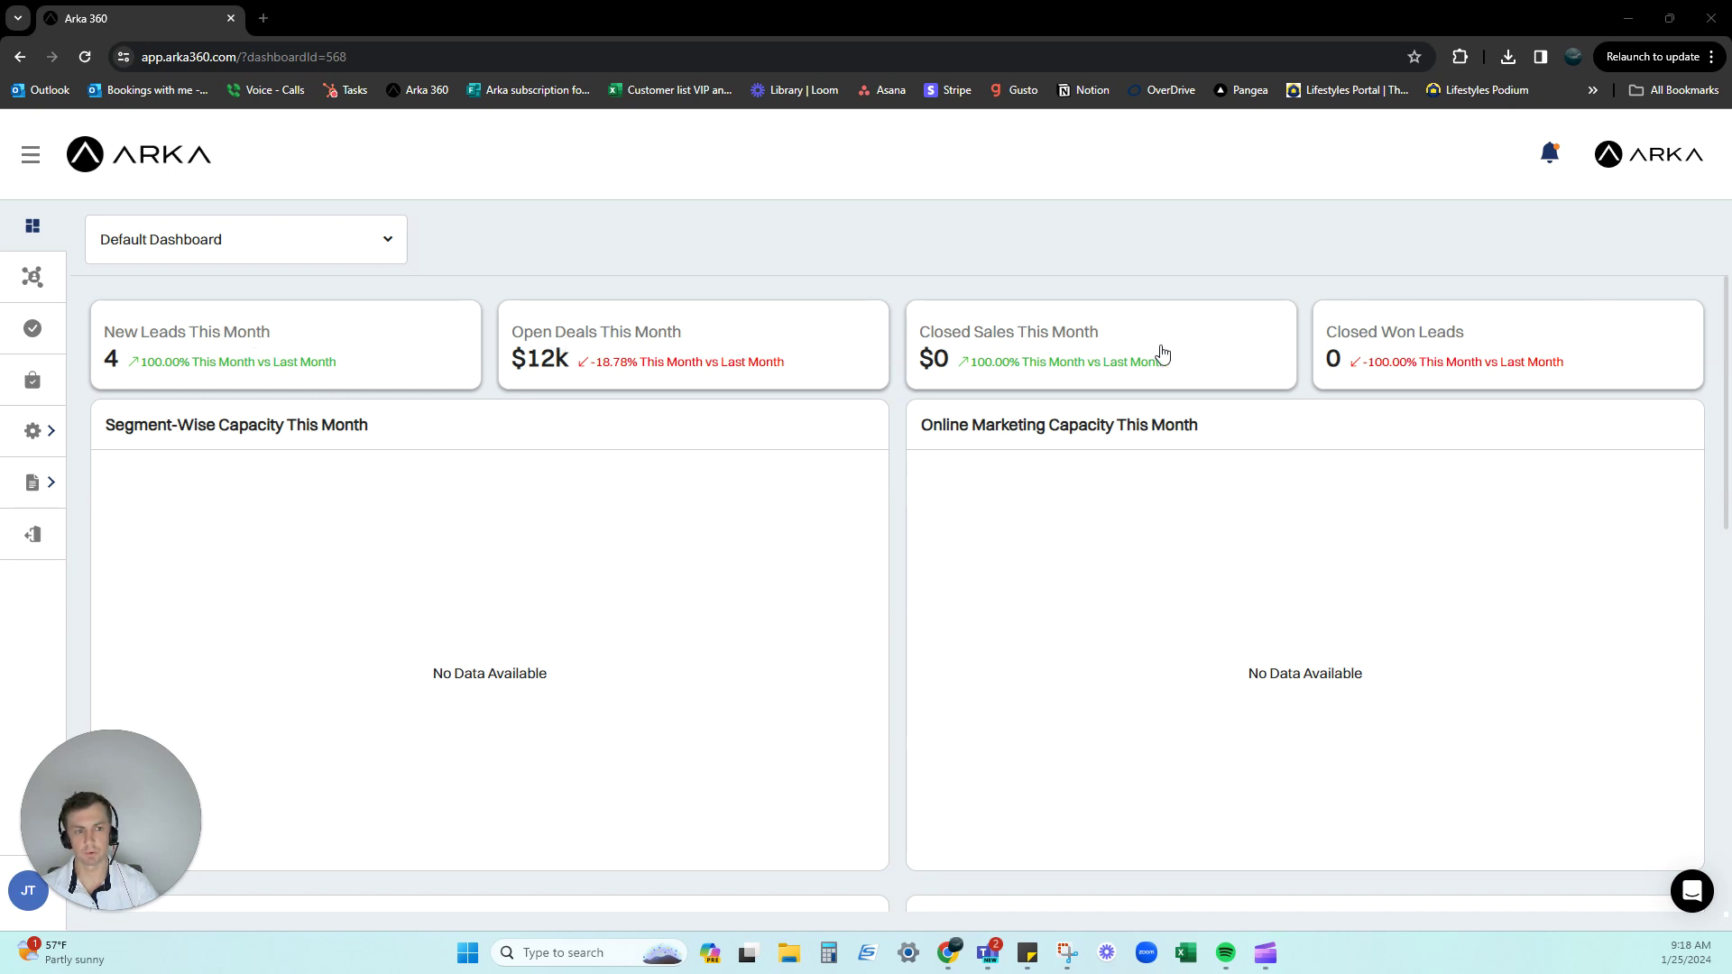
- Create a new dashboard from the dashboard list and save it with the name 'Sales Rep'
scroll(1376, 474, "down", 2)
scroll(1133, 471, "down", 5)
scroll(874, 484, "down", 4)
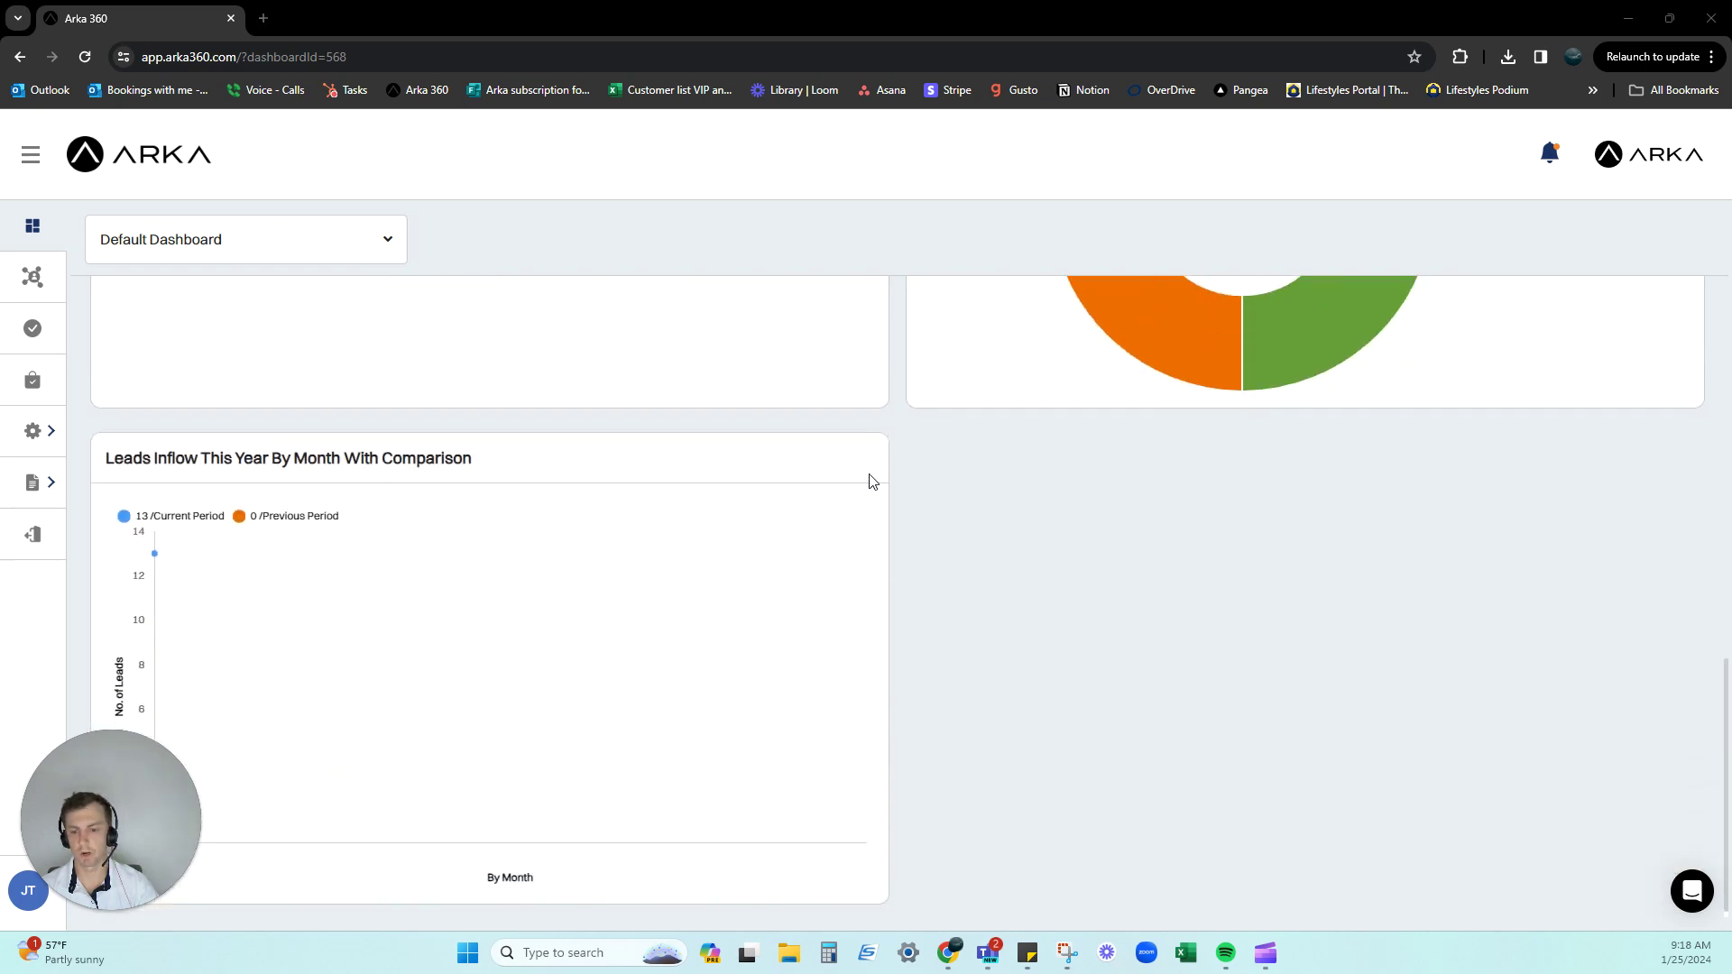
scroll(874, 482, "up", 10)
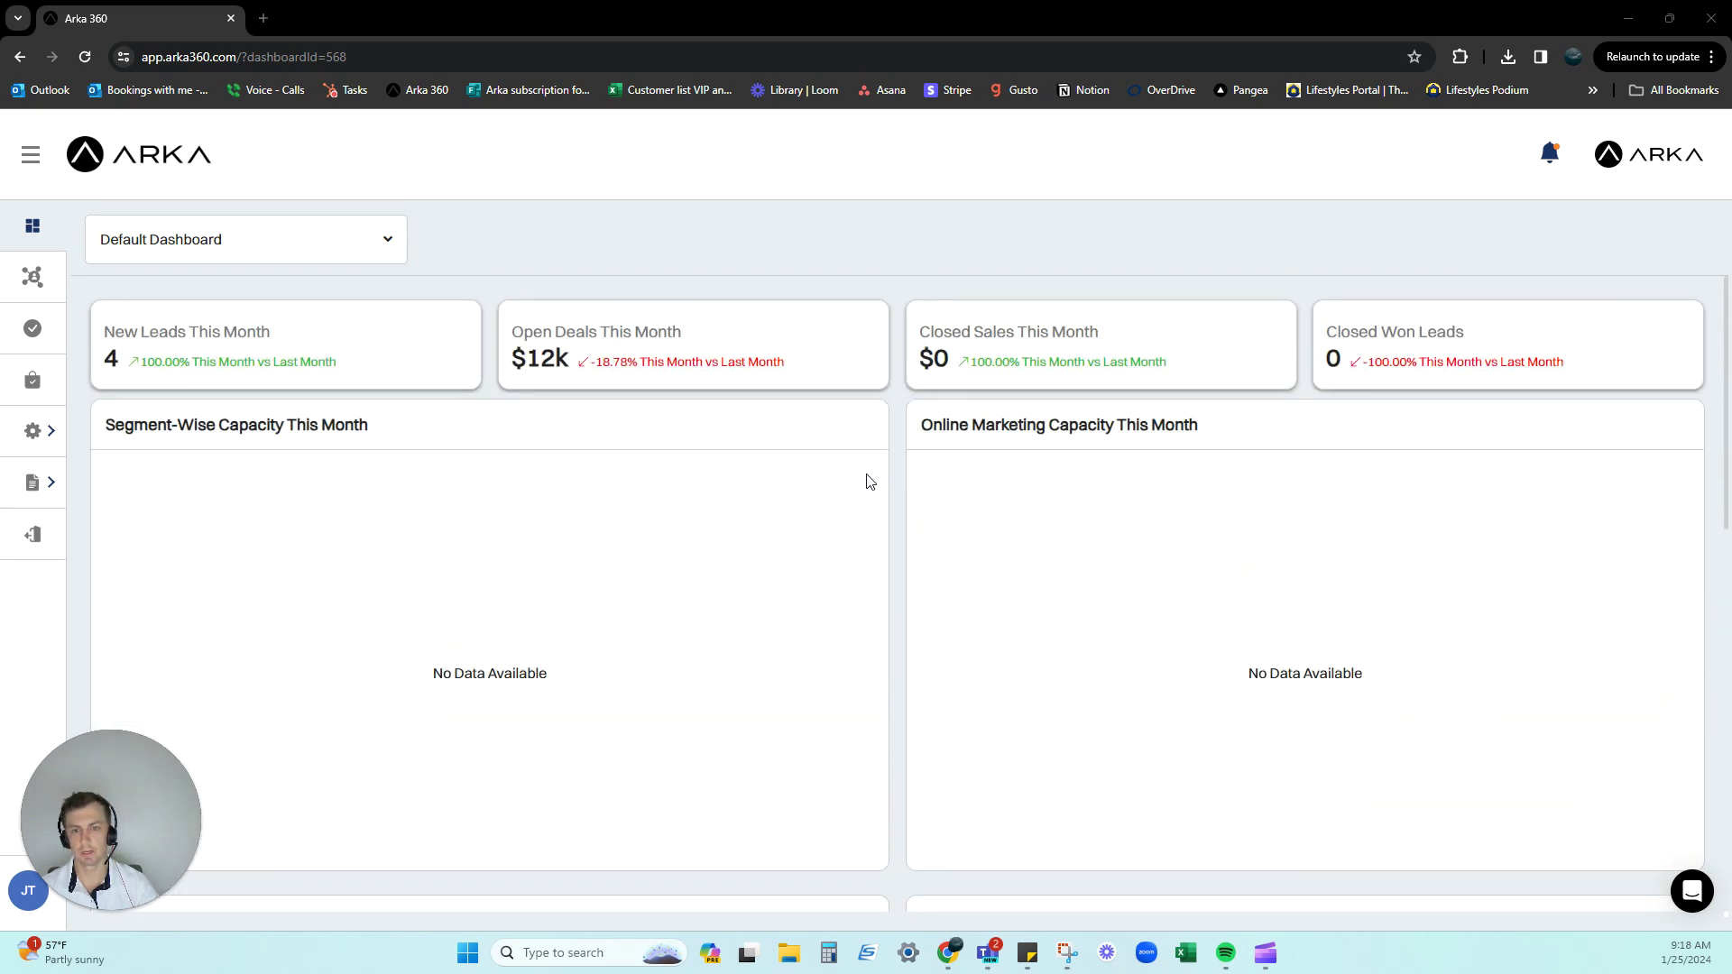
scroll(1176, 514, "down", 5)
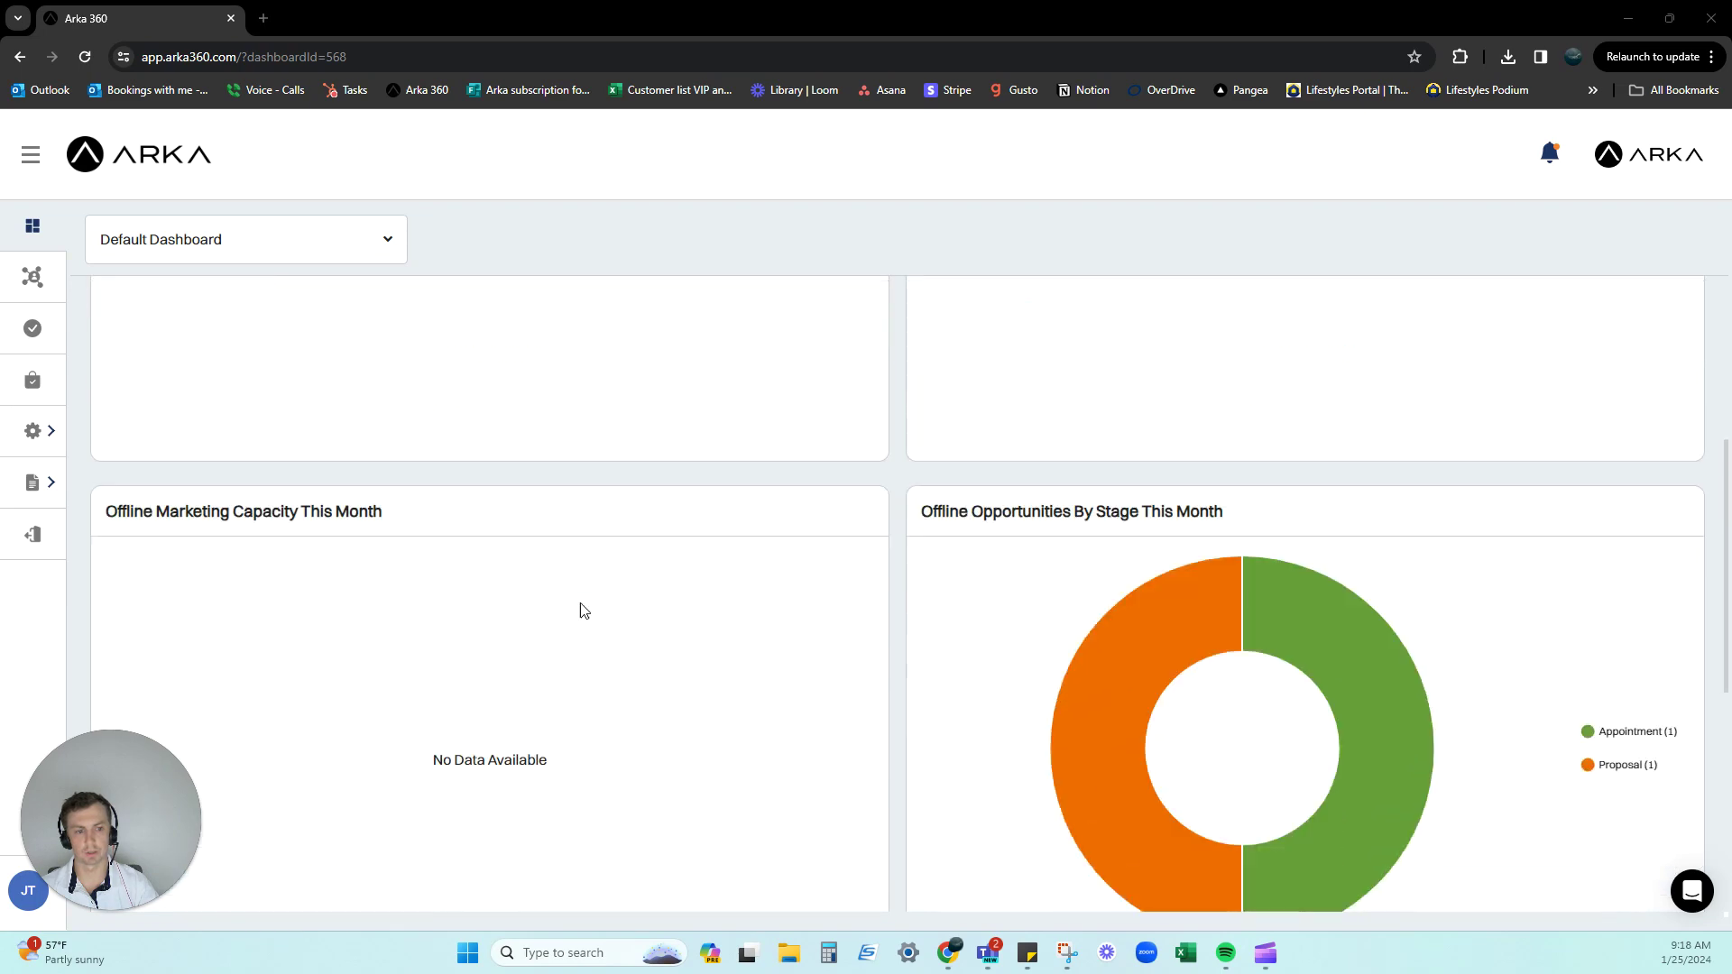
scroll(582, 611, "down", 5)
scroll(582, 610, "up", 10)
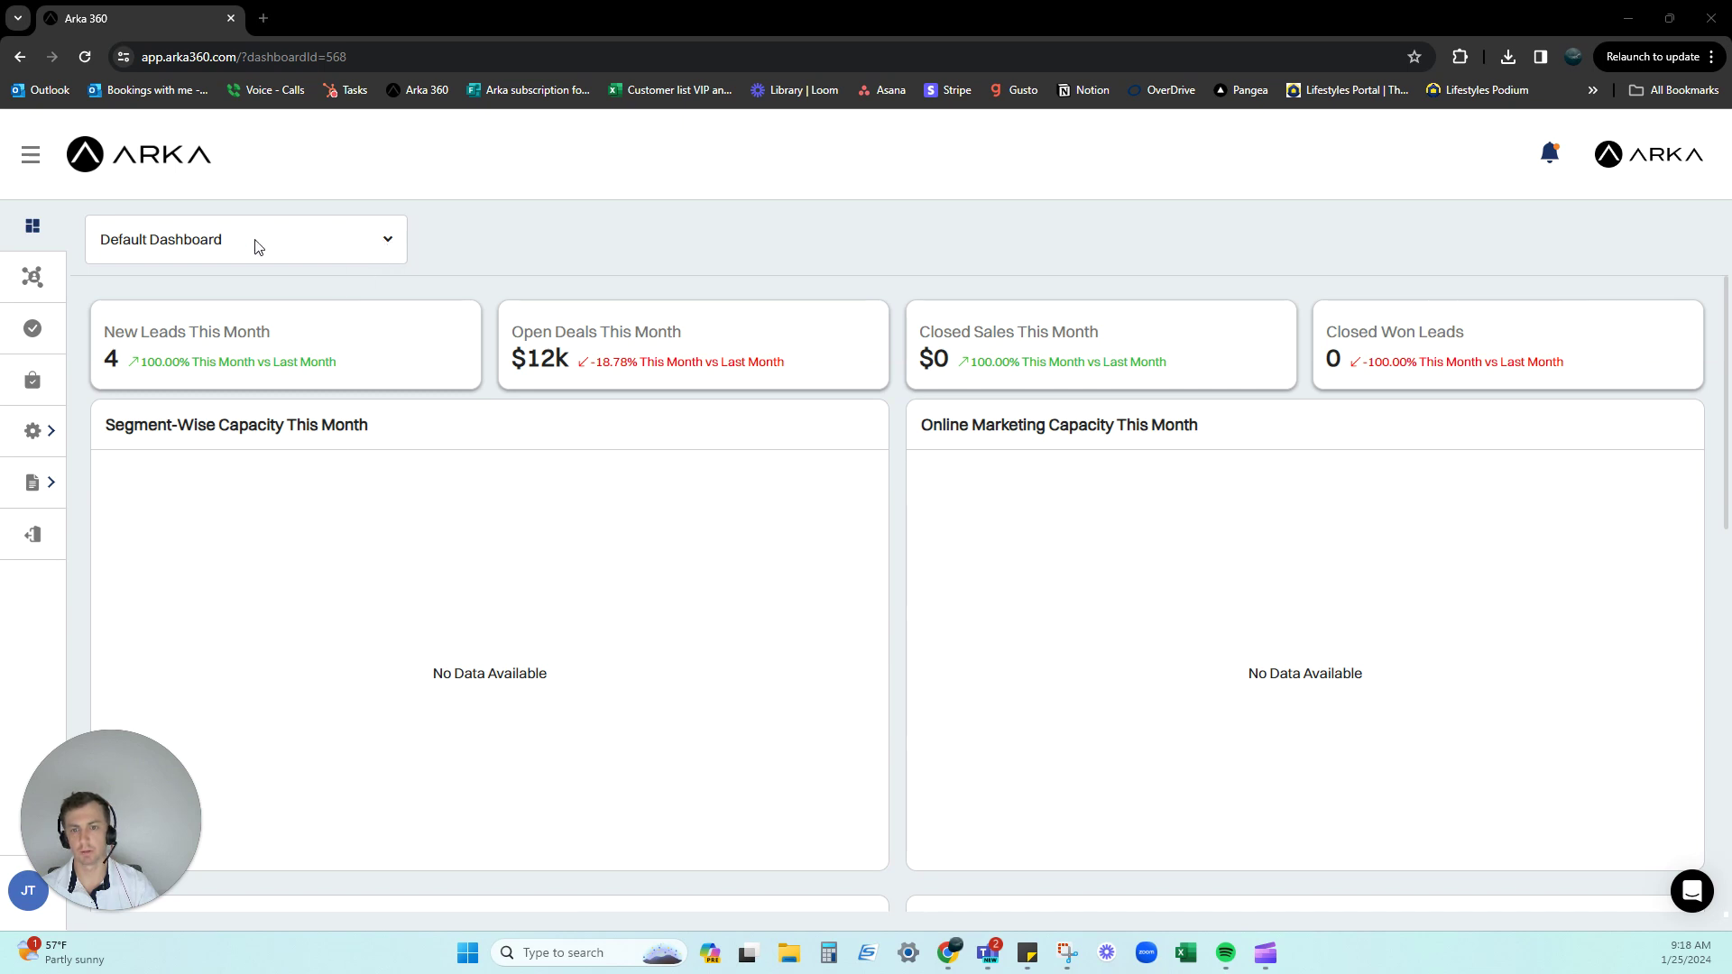
left_click(386, 242)
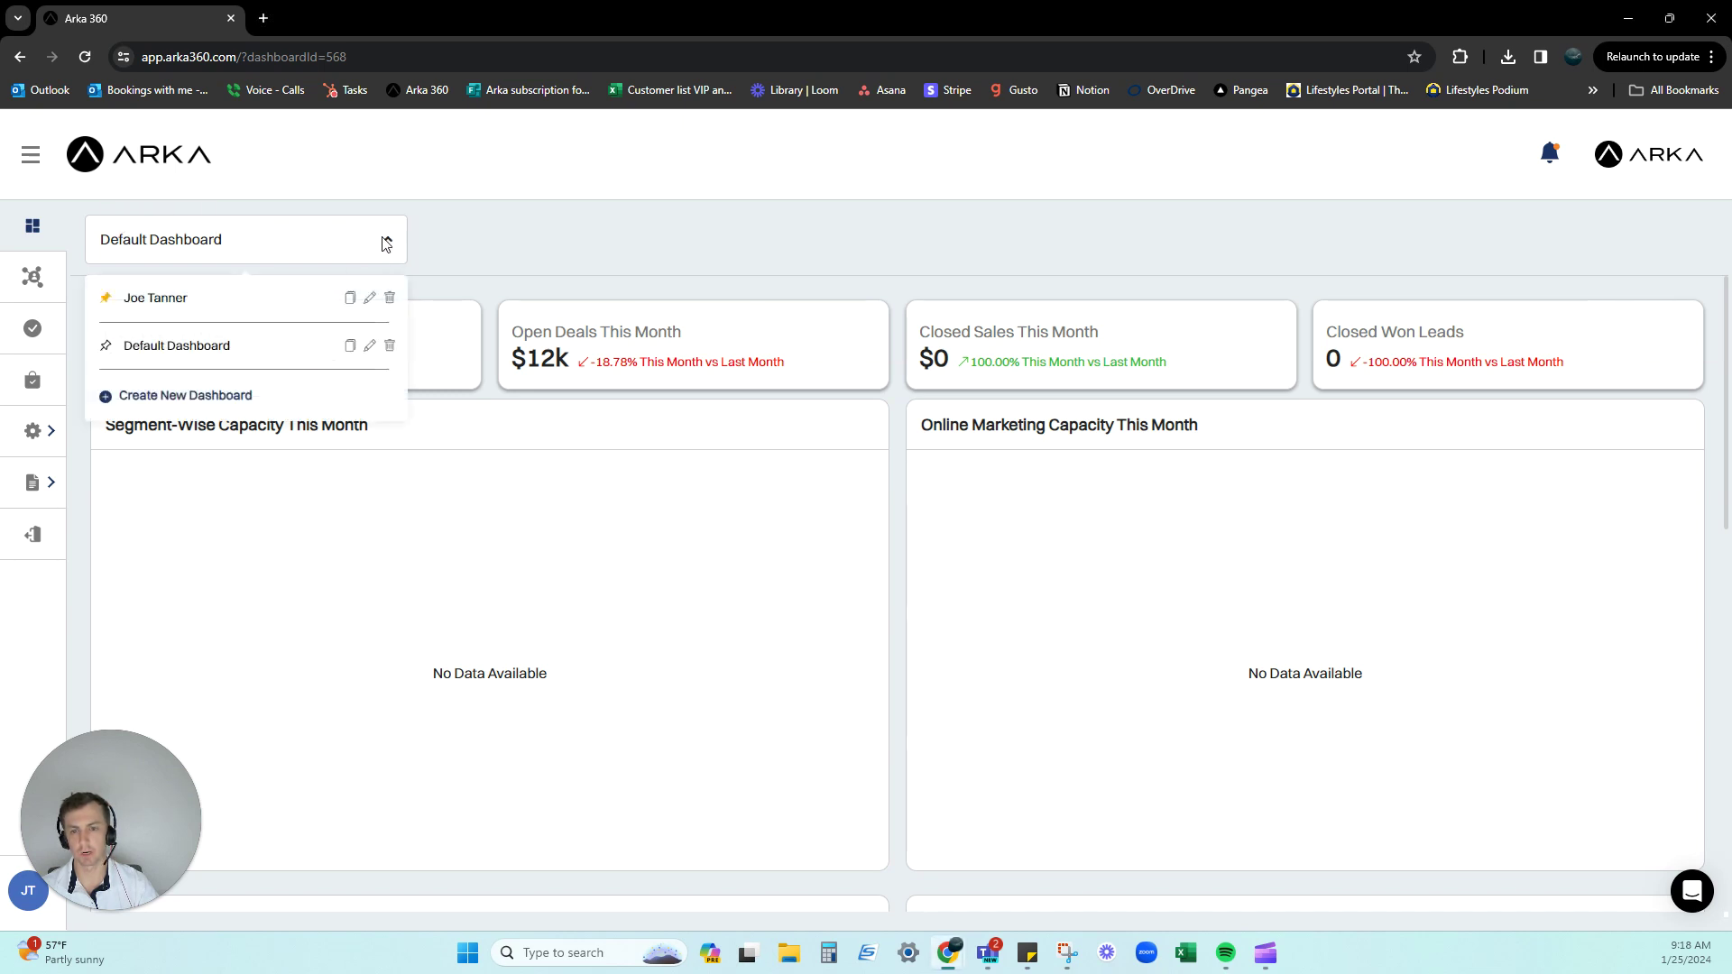
left_click(172, 398)
left_click(640, 538)
type("Sales Rep")
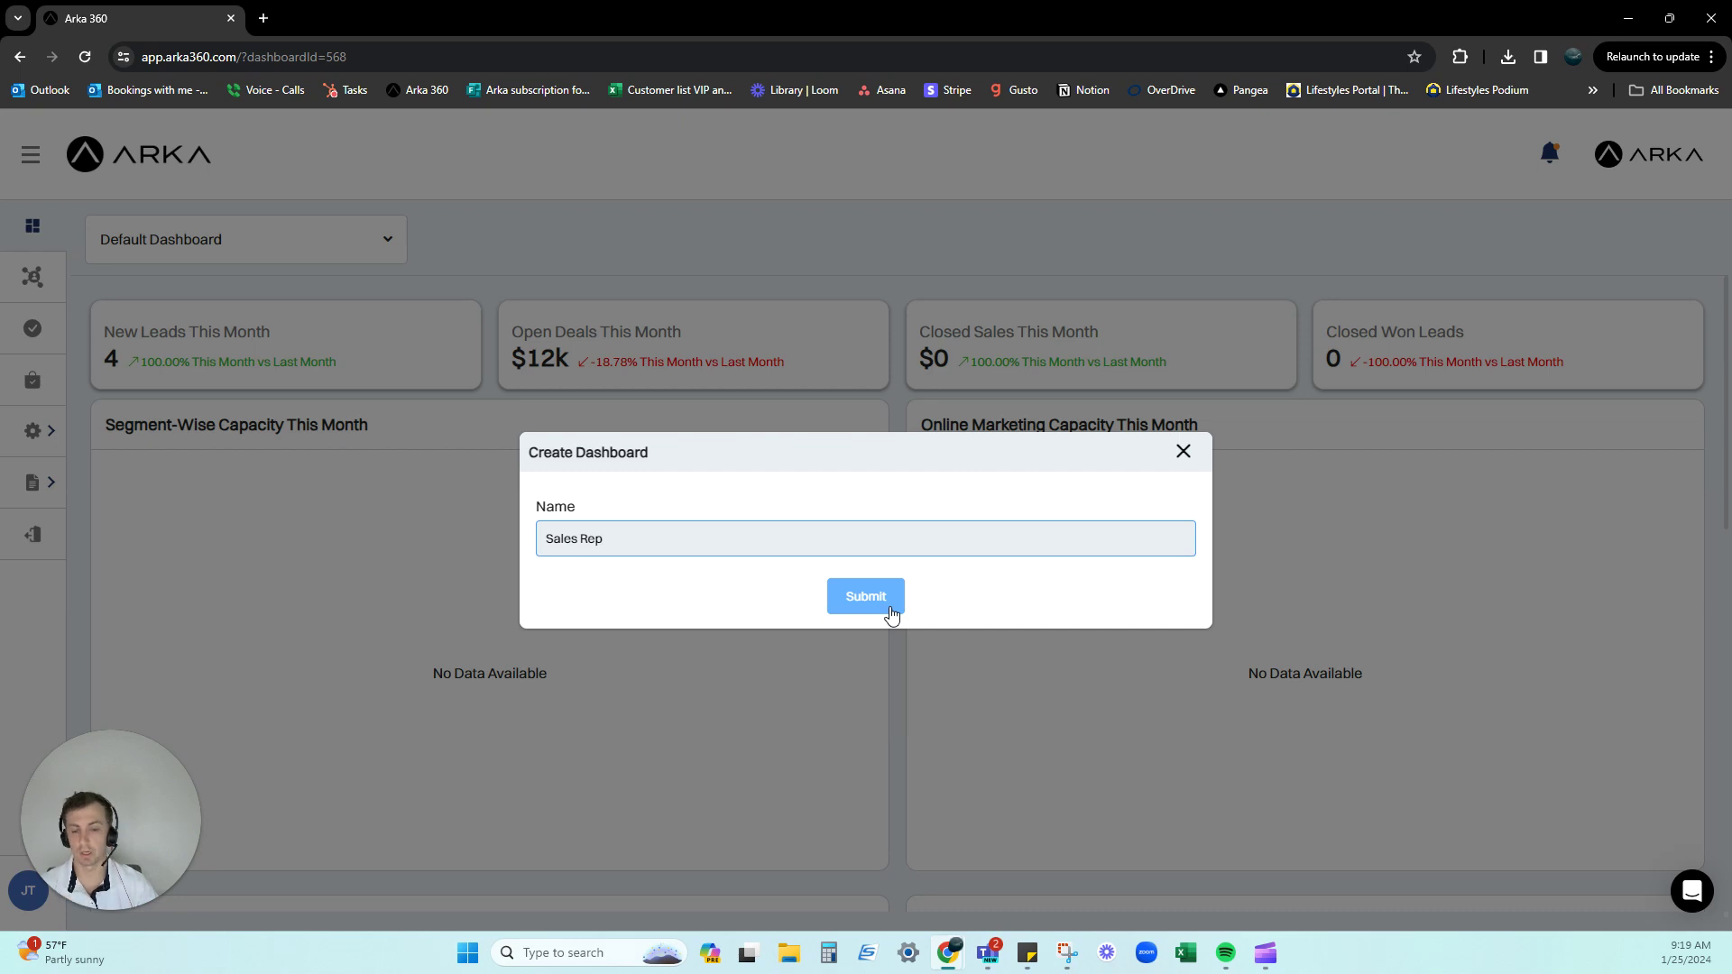
left_click(890, 611)
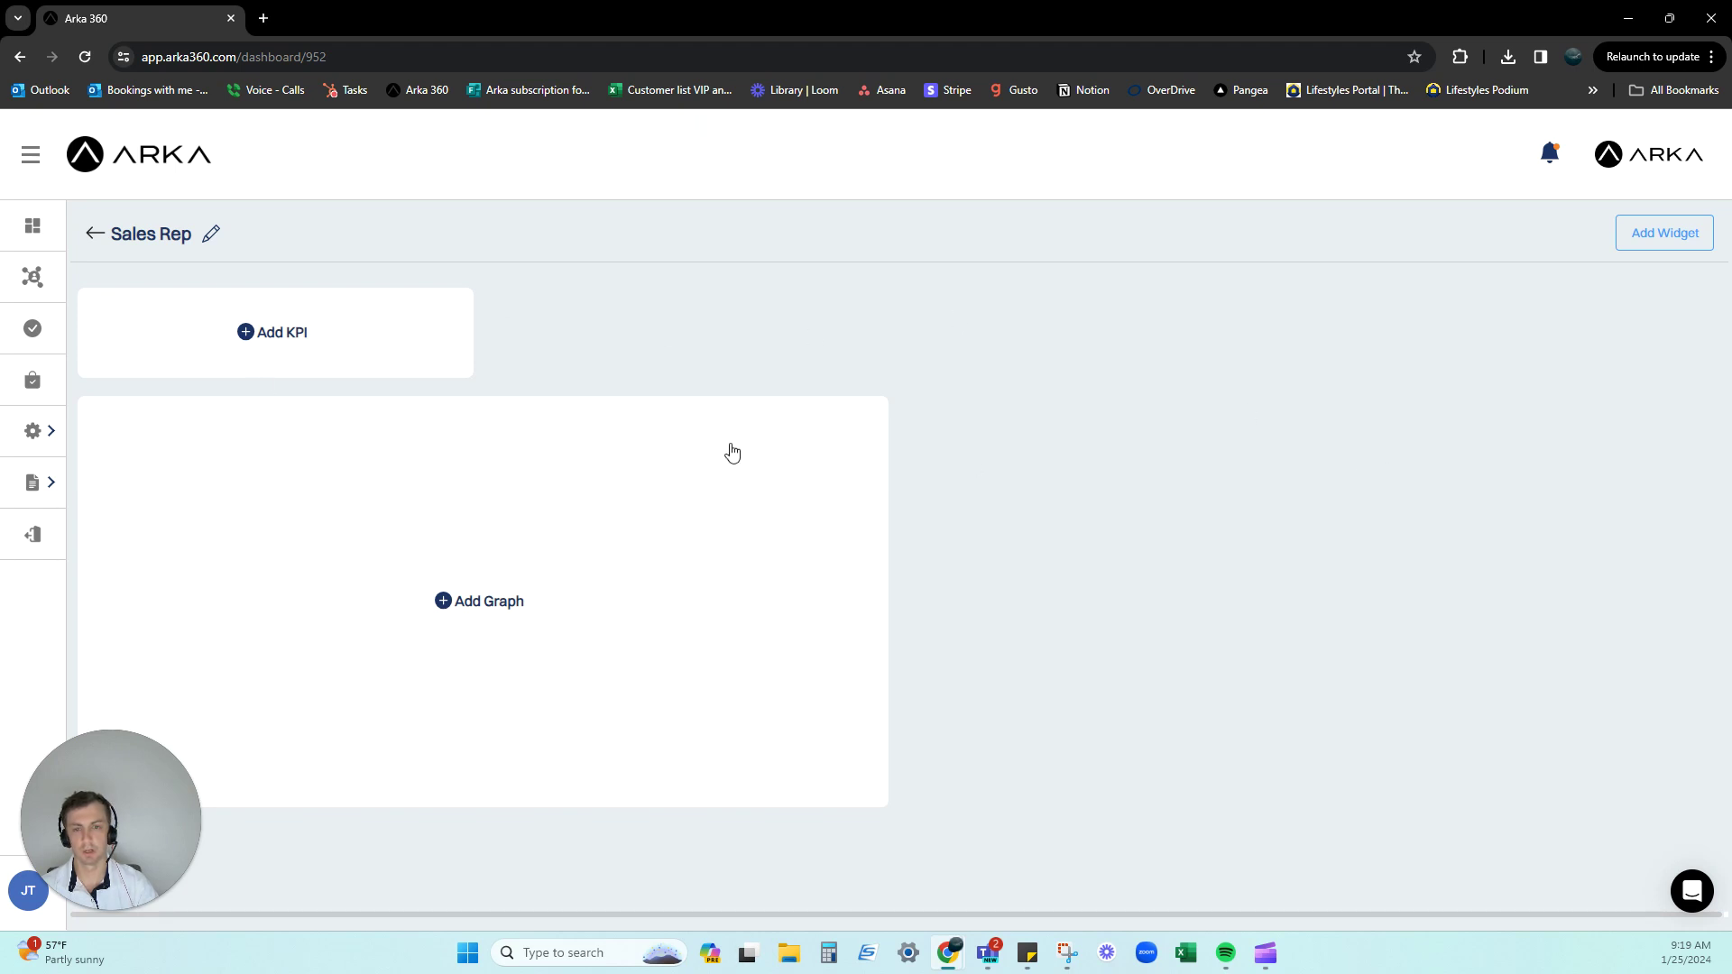
- Start adding a KPI widget and preview the Bar and Column widget types
left_click(247, 331)
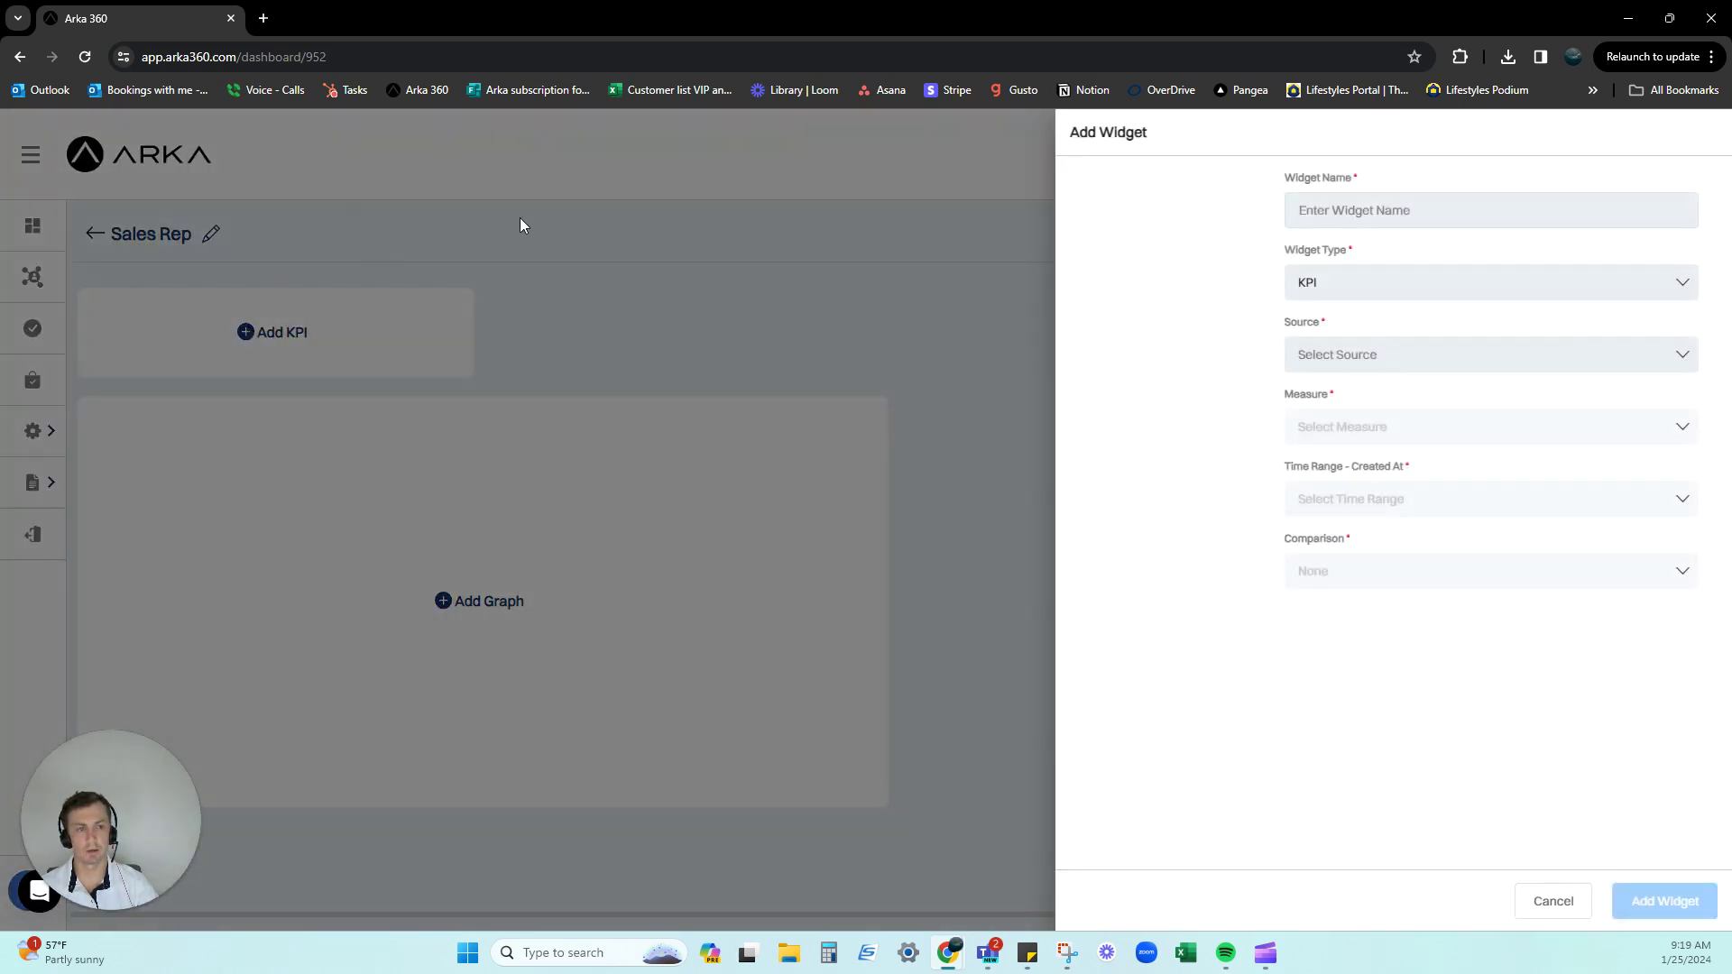
left_click(1476, 216)
left_click(1427, 271)
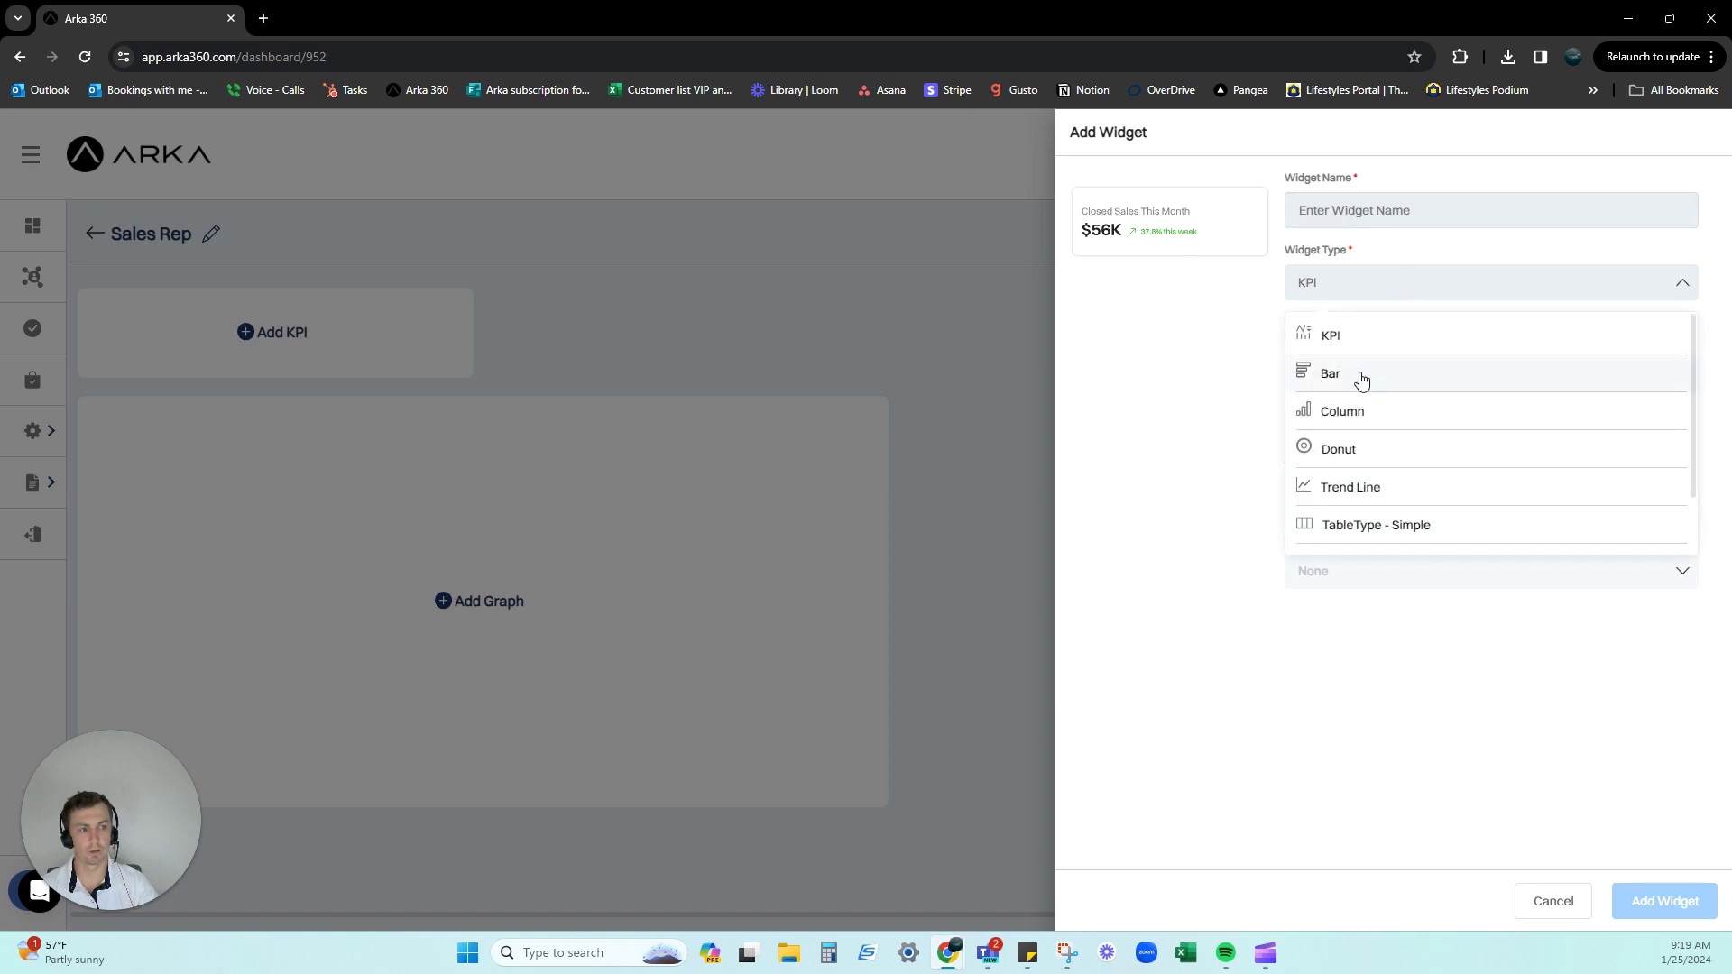
left_click(1358, 373)
left_click(1387, 286)
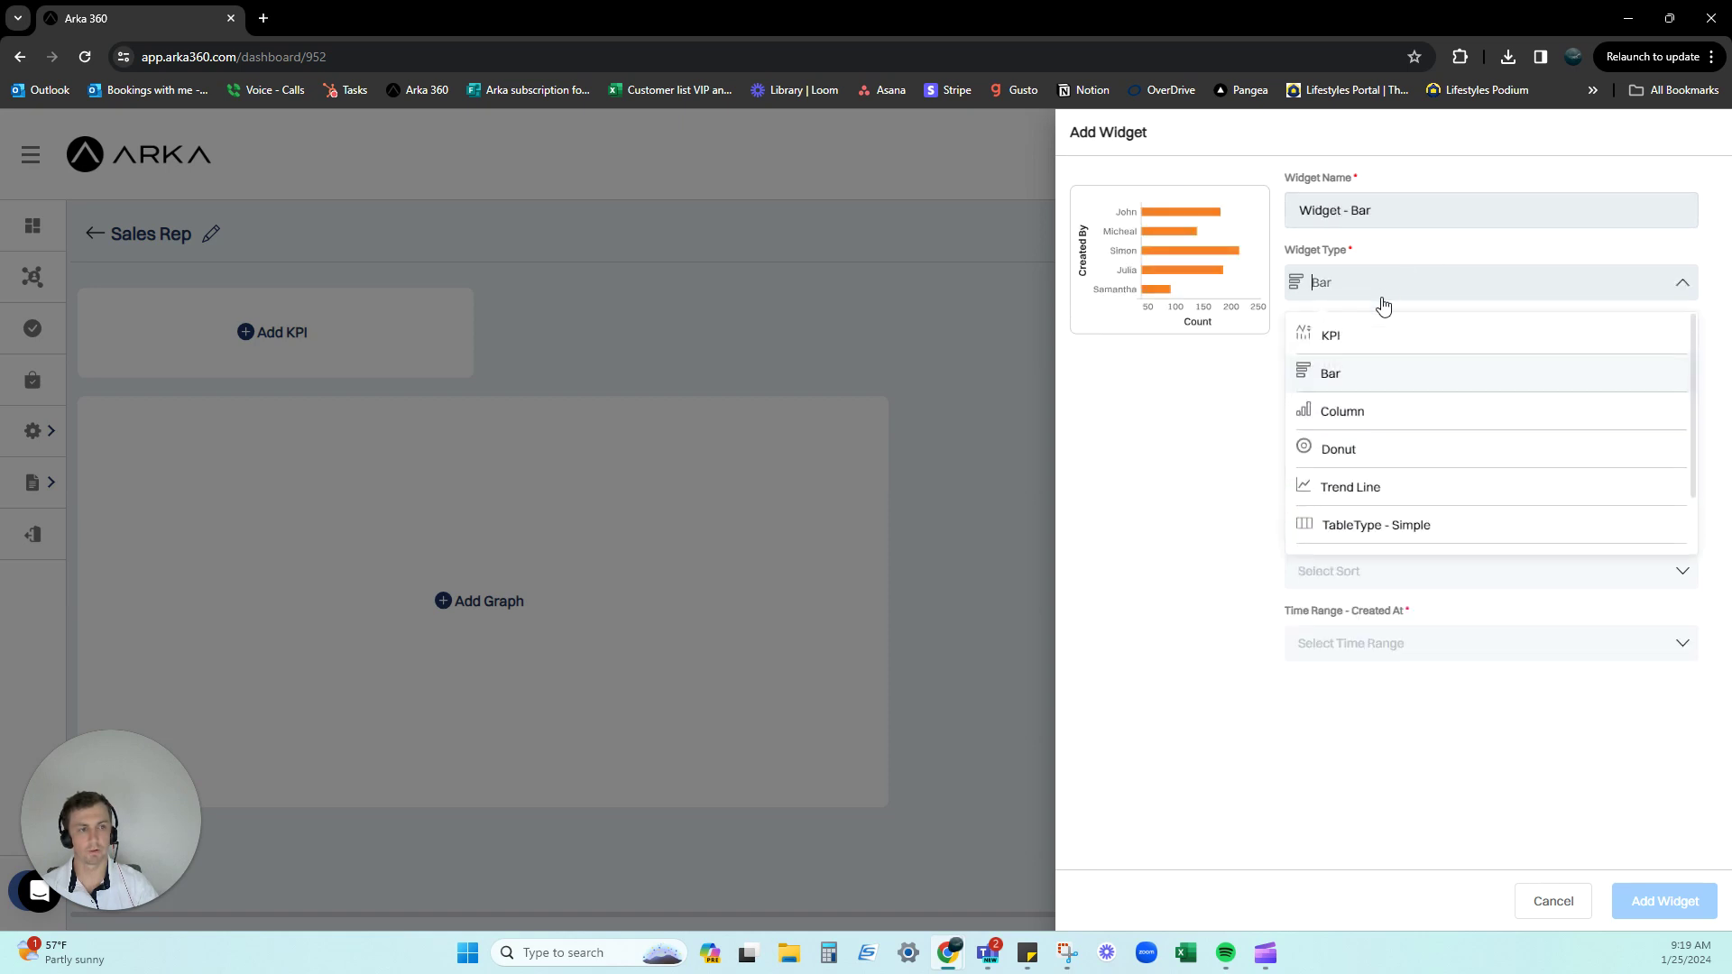
left_click(1367, 408)
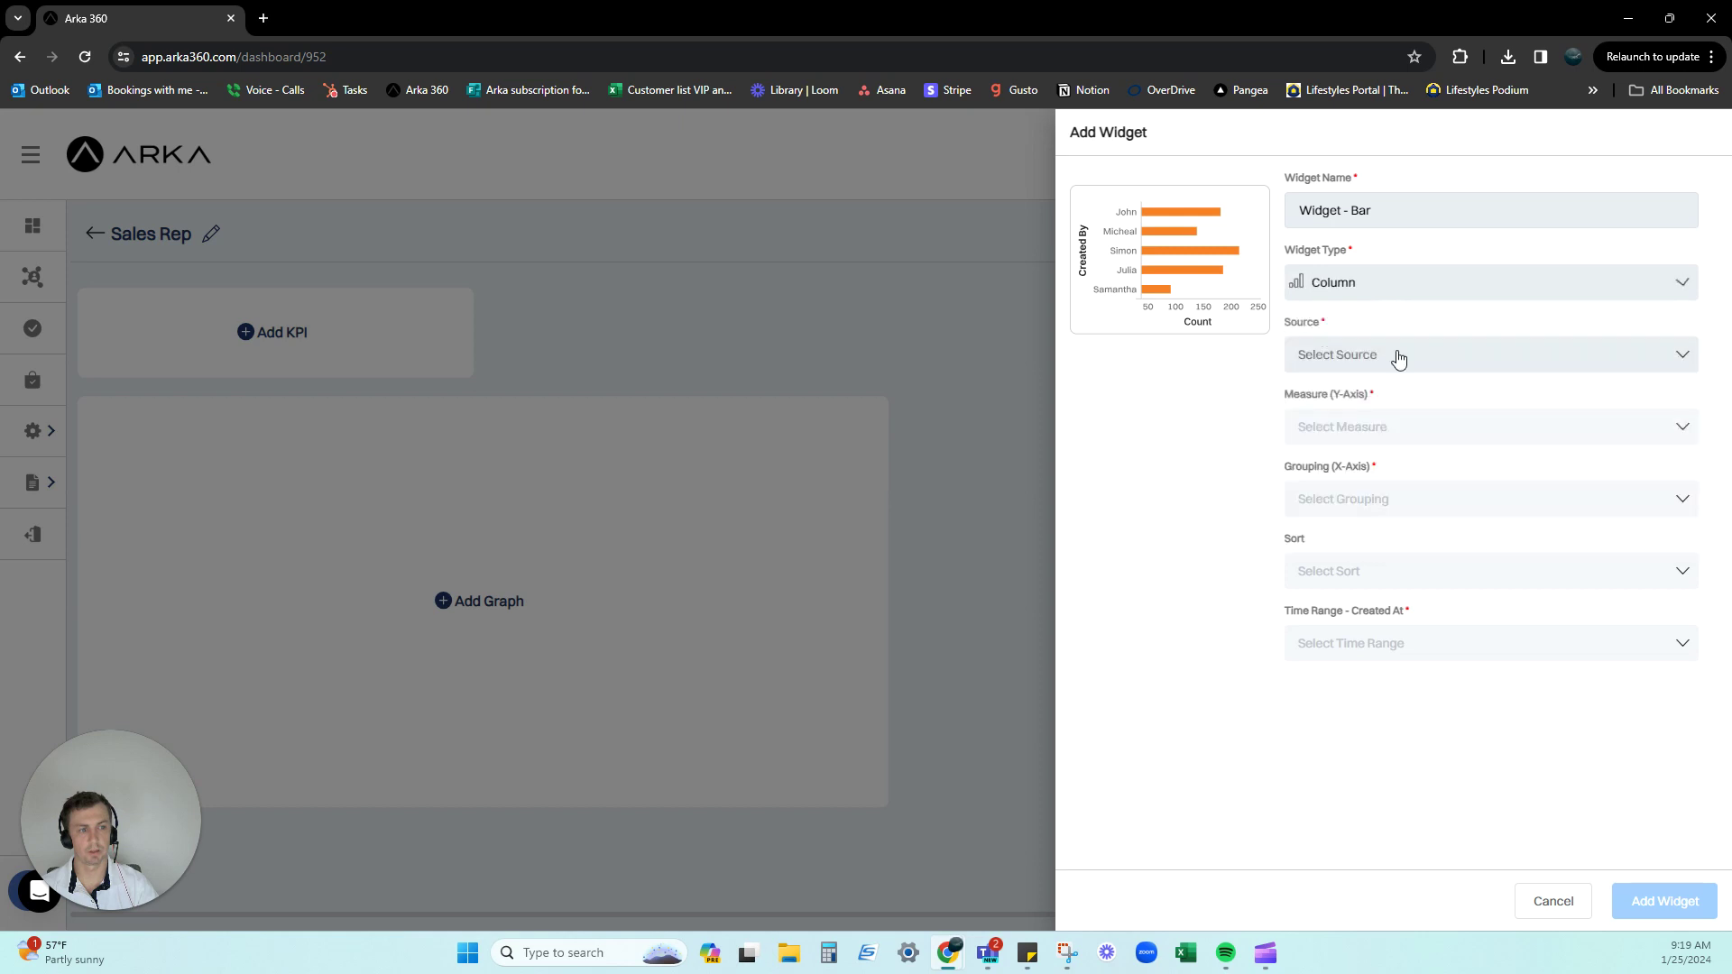
- Preview the Donut, Trend Line and TableType - Simple widget types
left_click(1400, 285)
left_click(1377, 448)
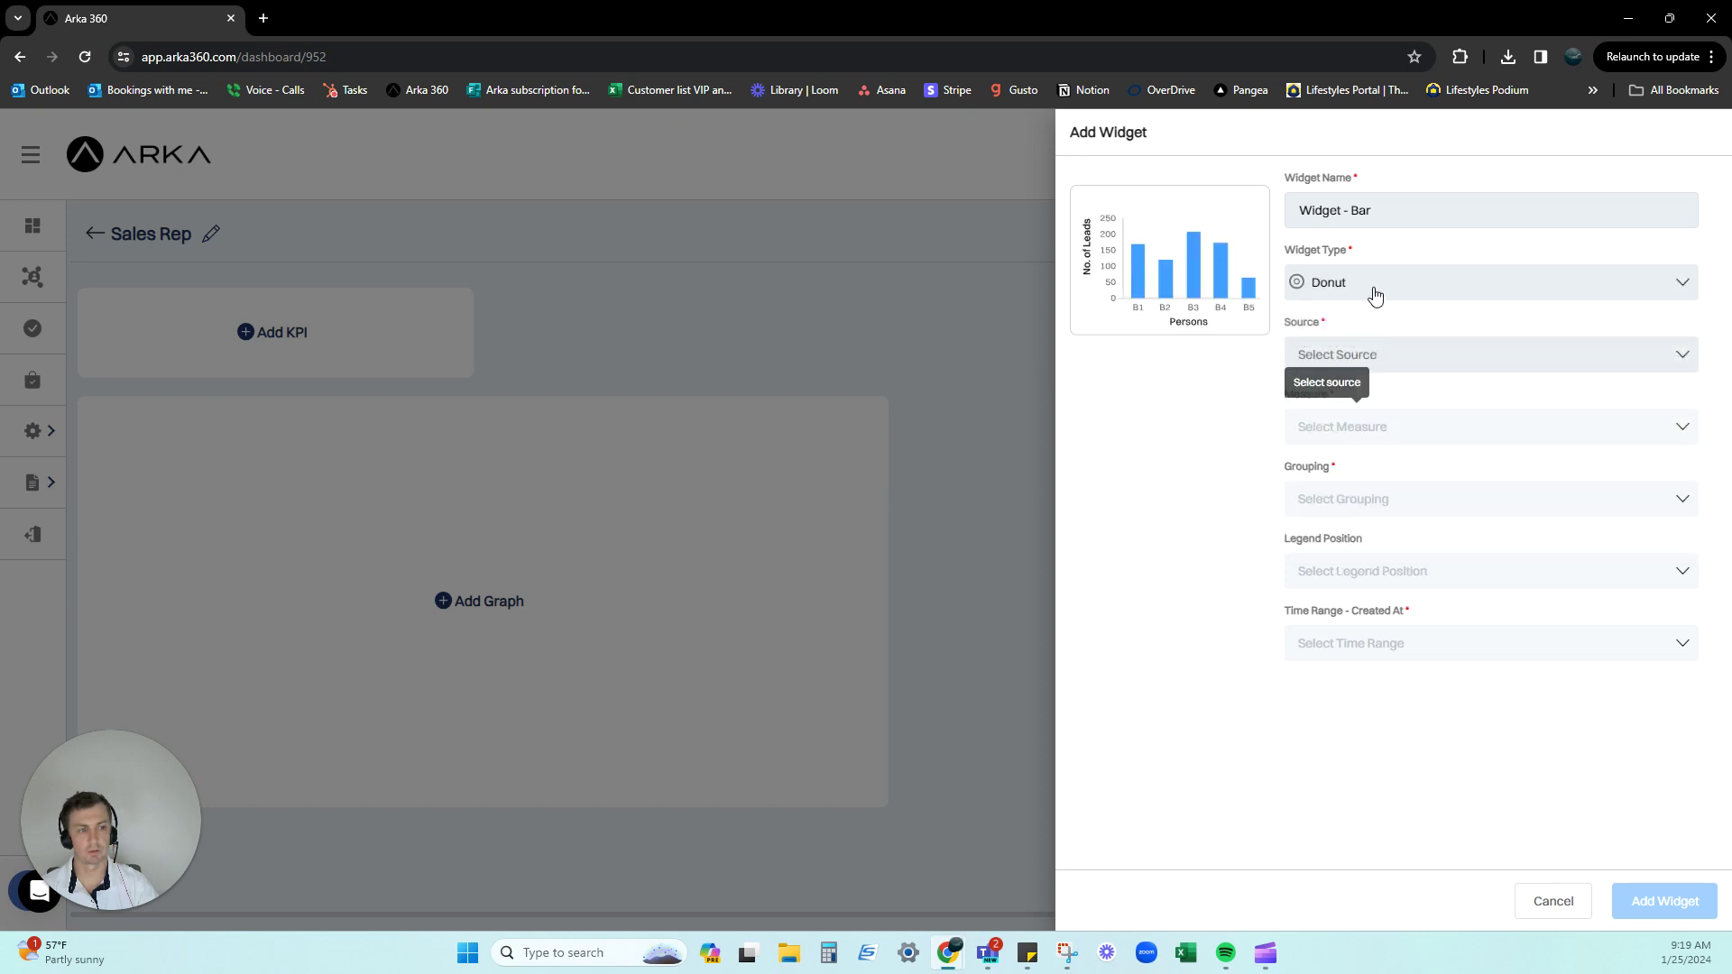
left_click(1377, 291)
left_click(1369, 488)
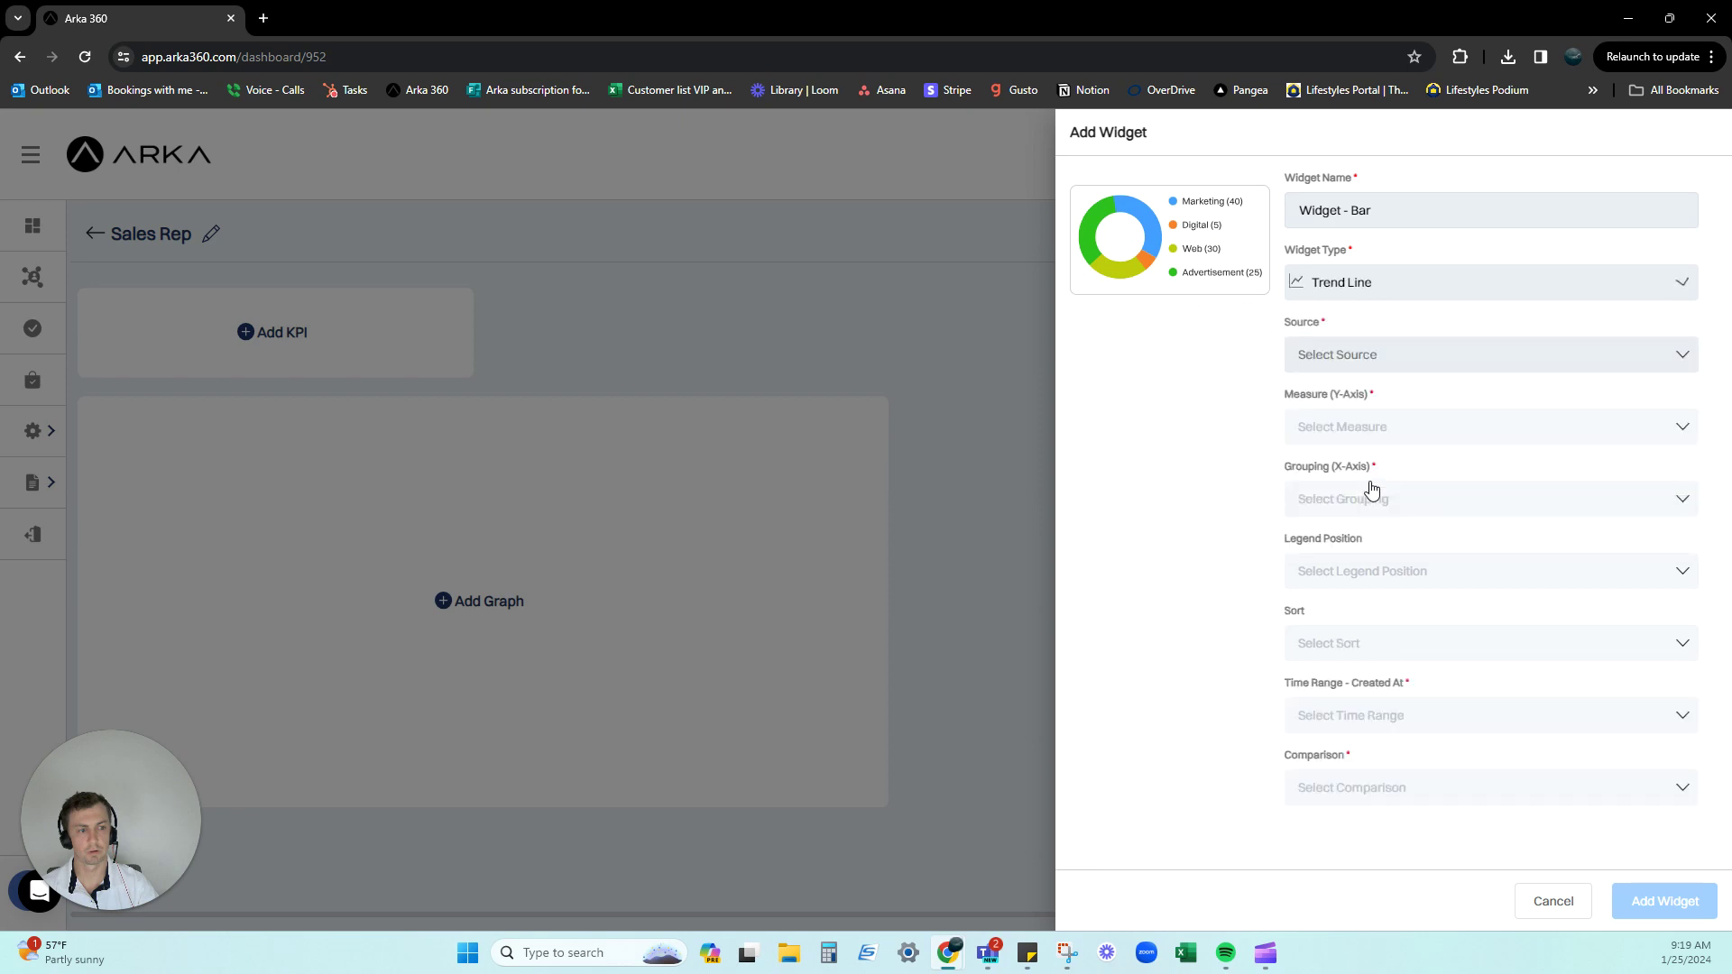
left_click(1366, 287)
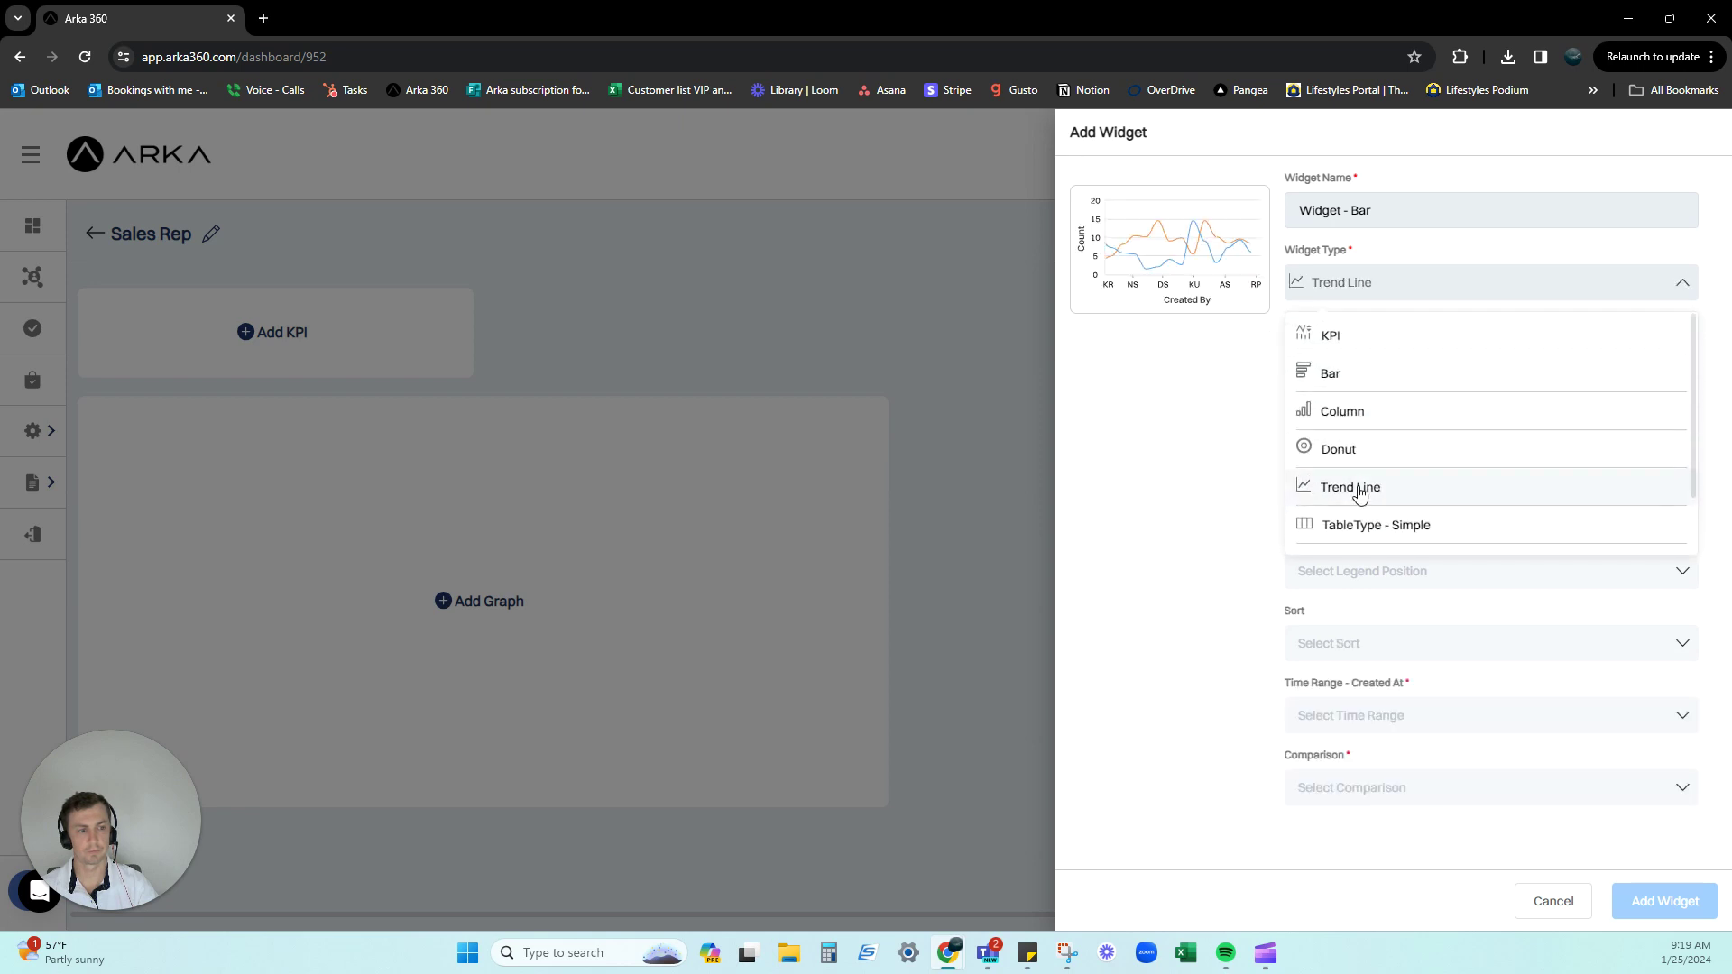
left_click(1353, 525)
left_click(1372, 282)
scroll(1409, 449, "down", 2)
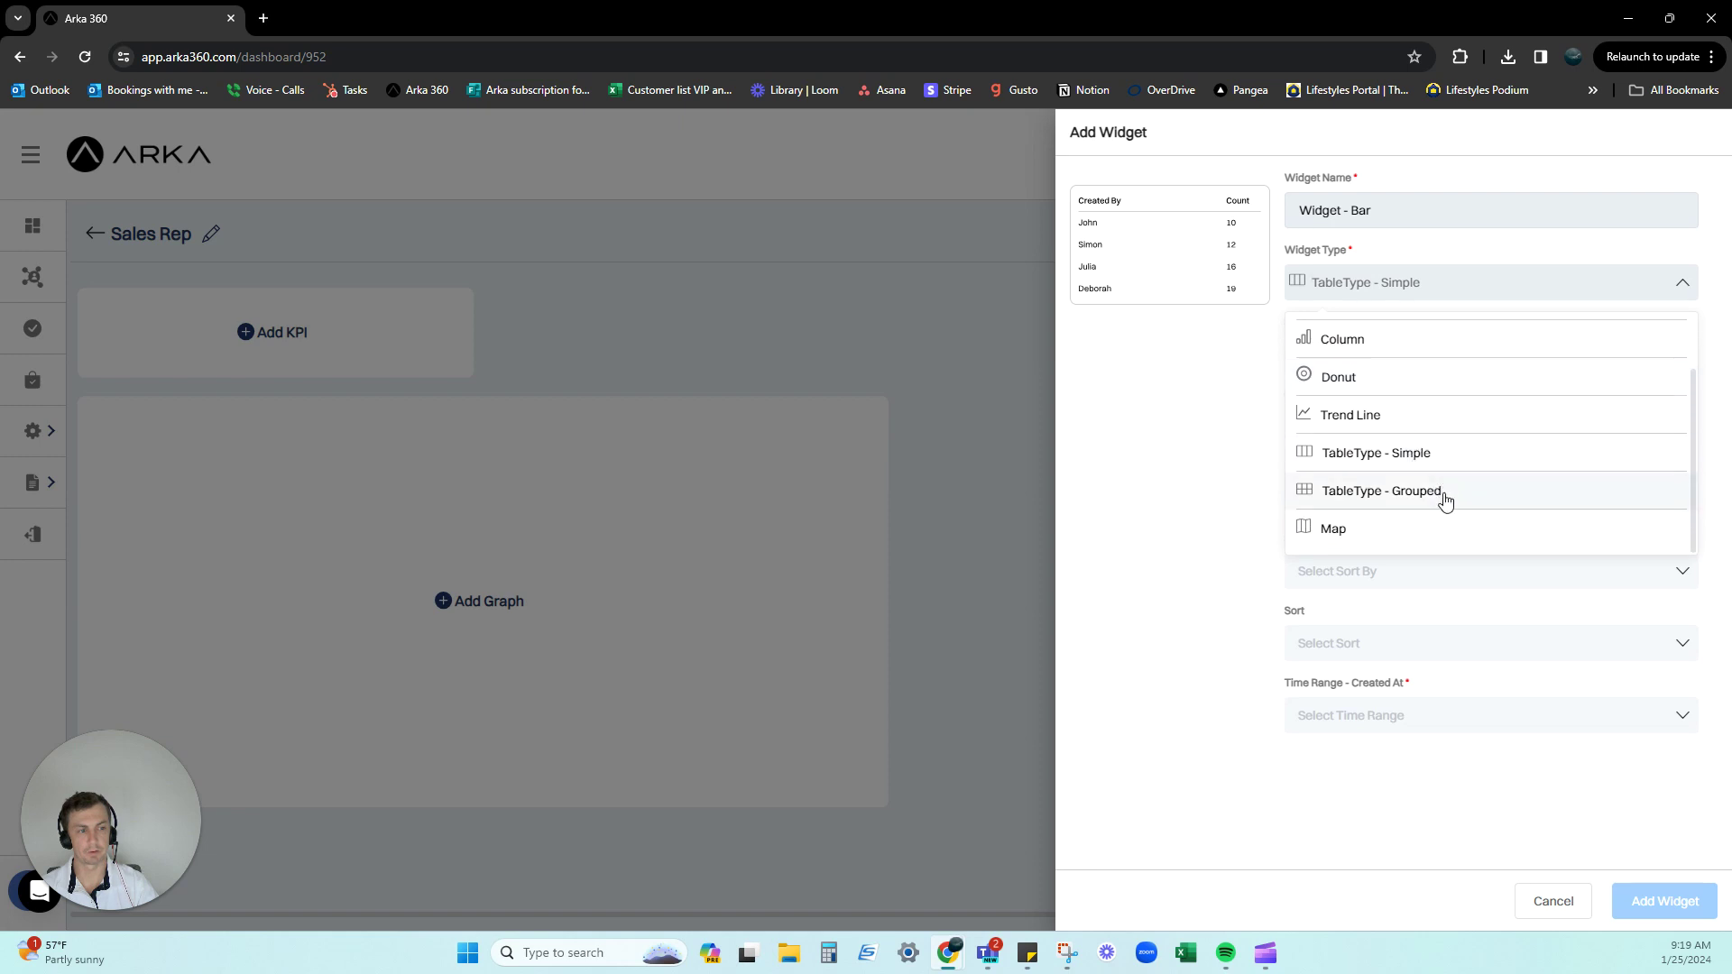
scroll(1409, 519, "up", 3)
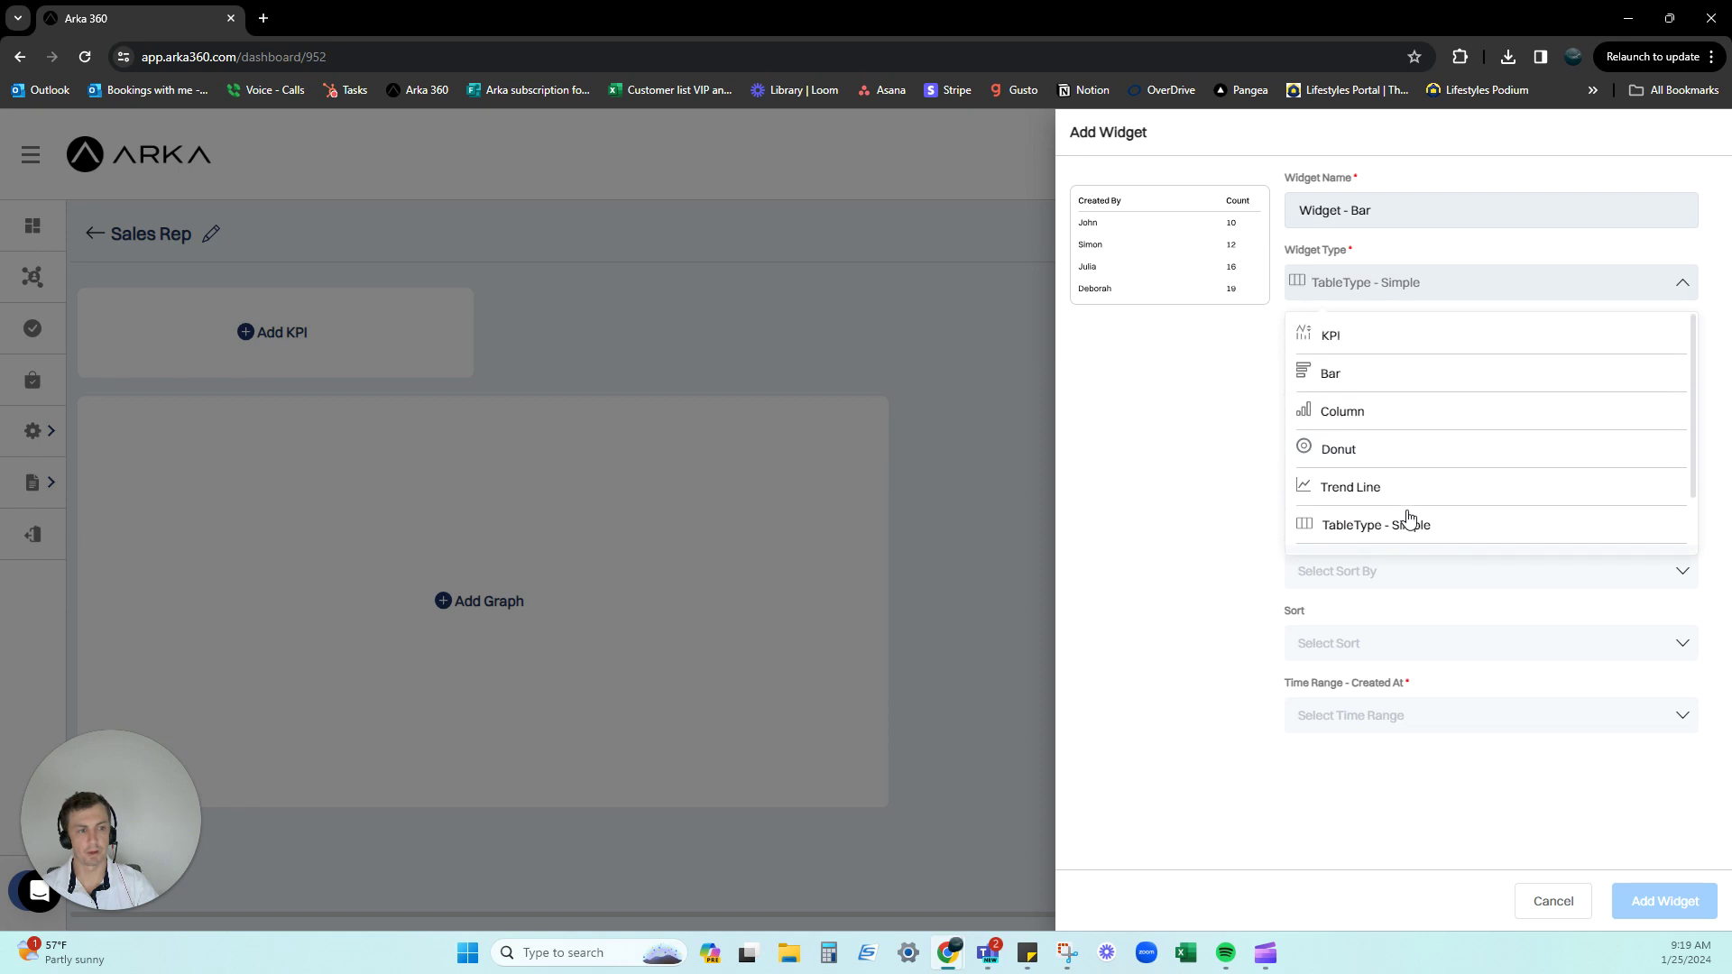
- Make the widget a KPI named 'sales' measuring Average of Deal Value from Leads
left_click(1365, 346)
triple_click(1391, 213)
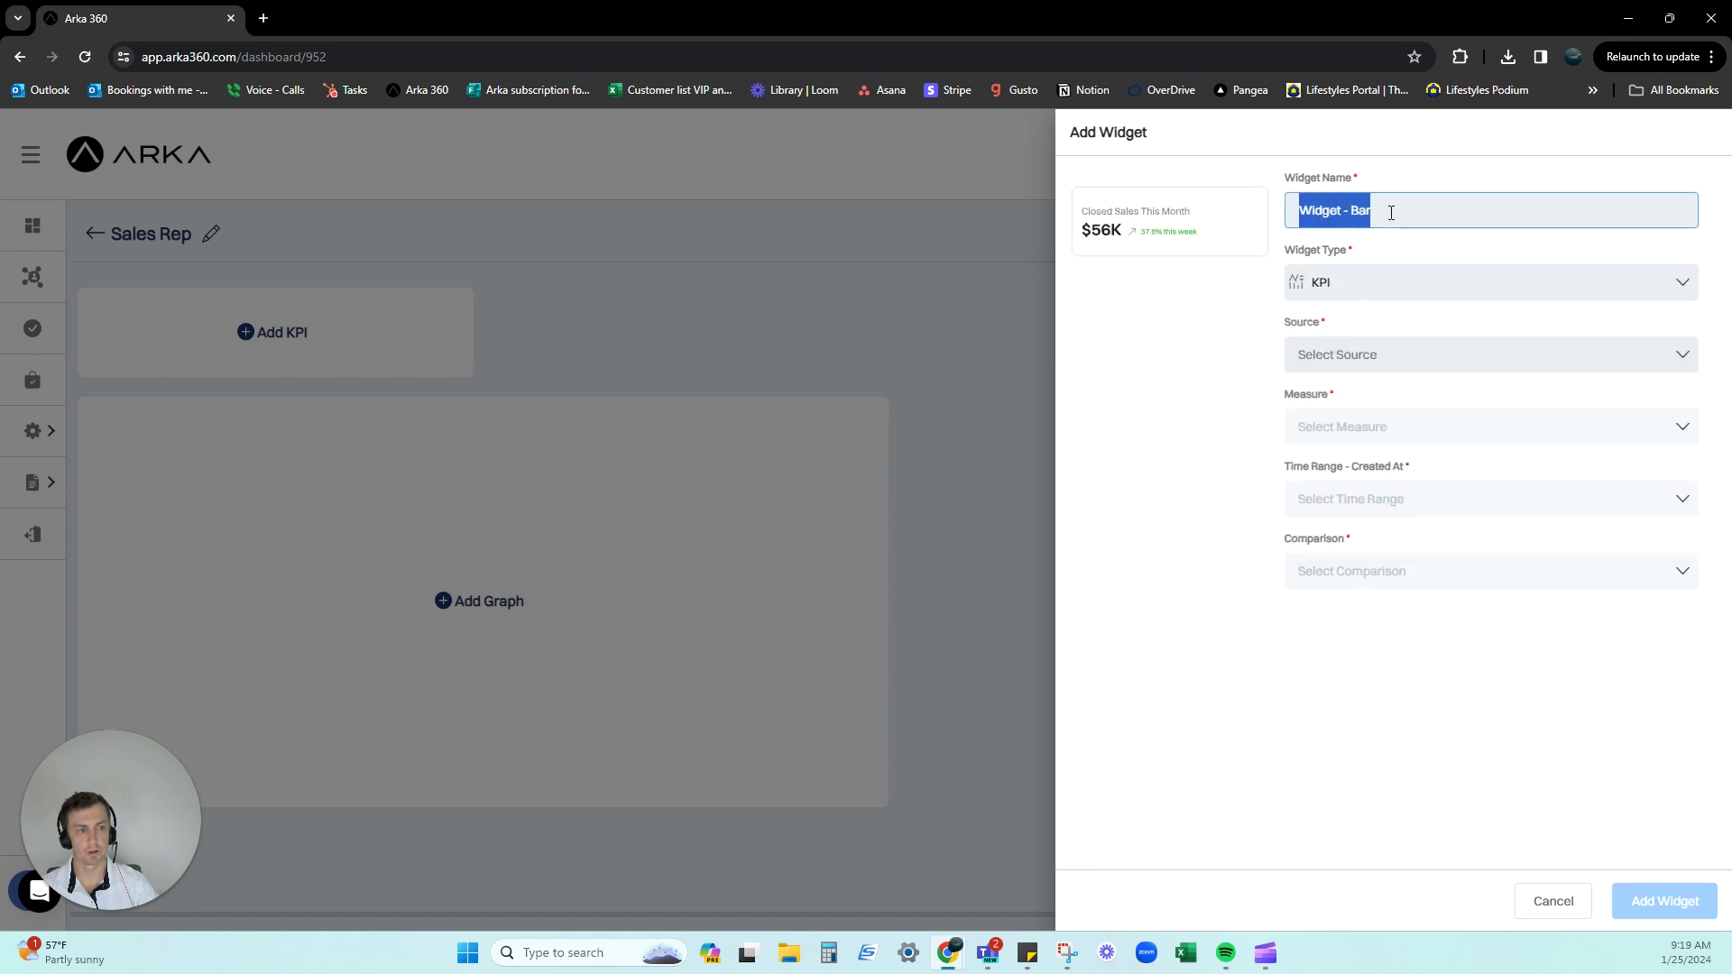
type("sales")
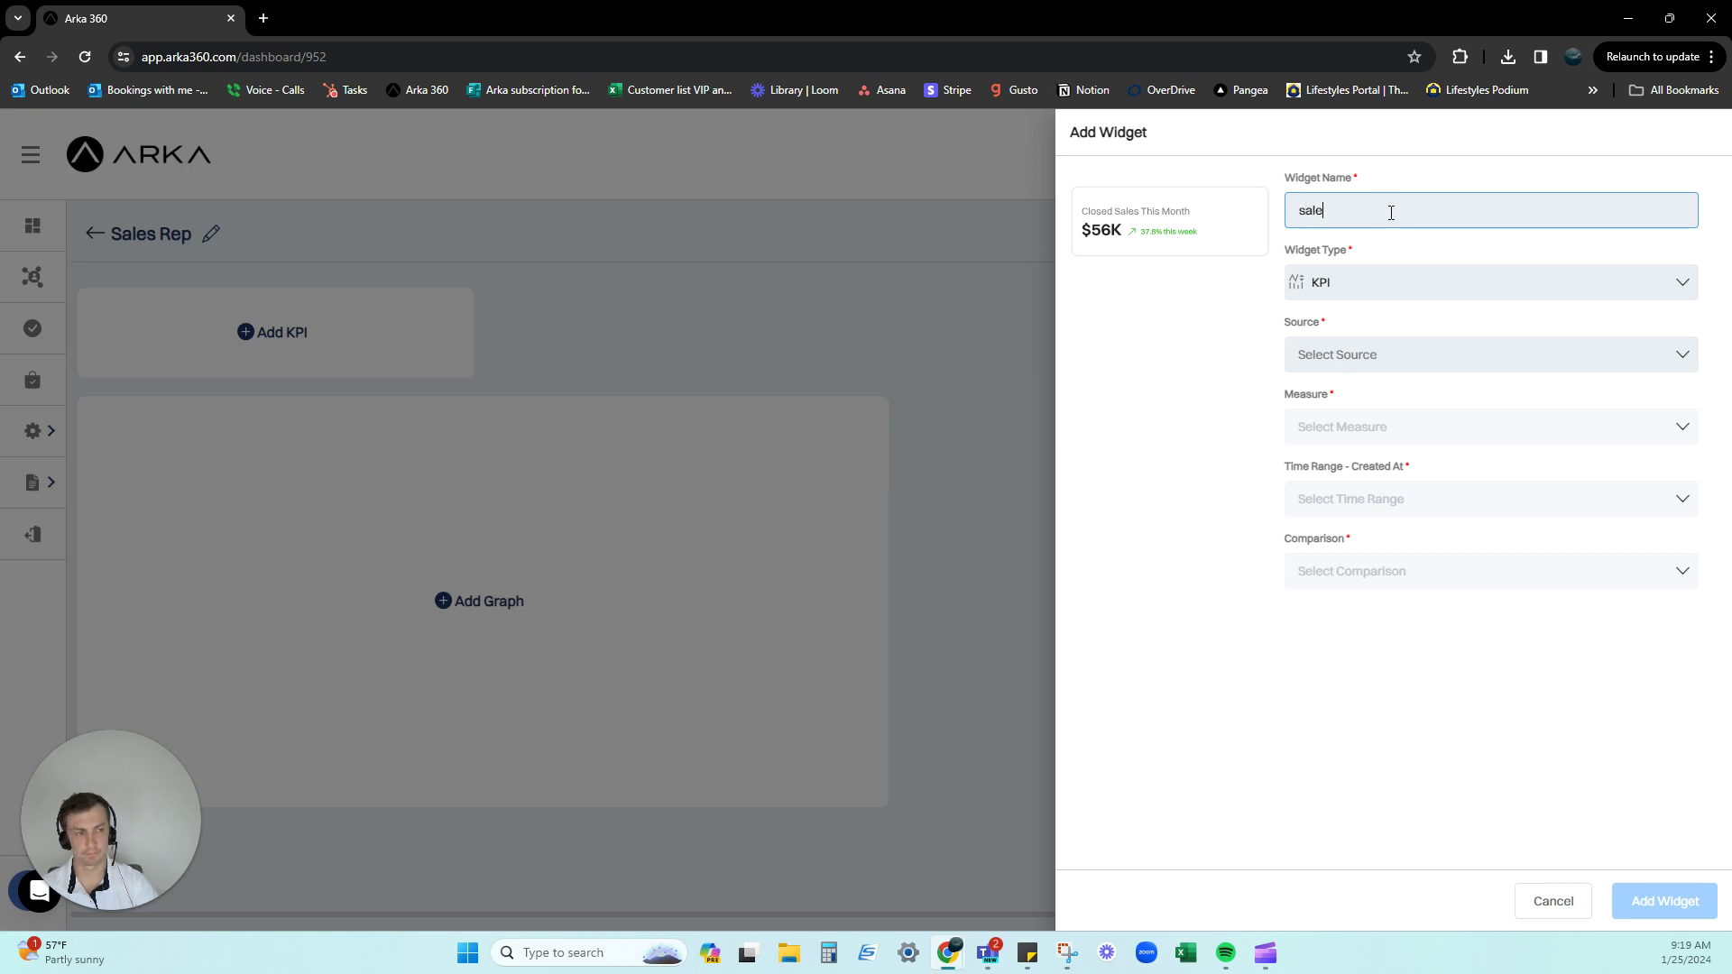
left_click(1317, 358)
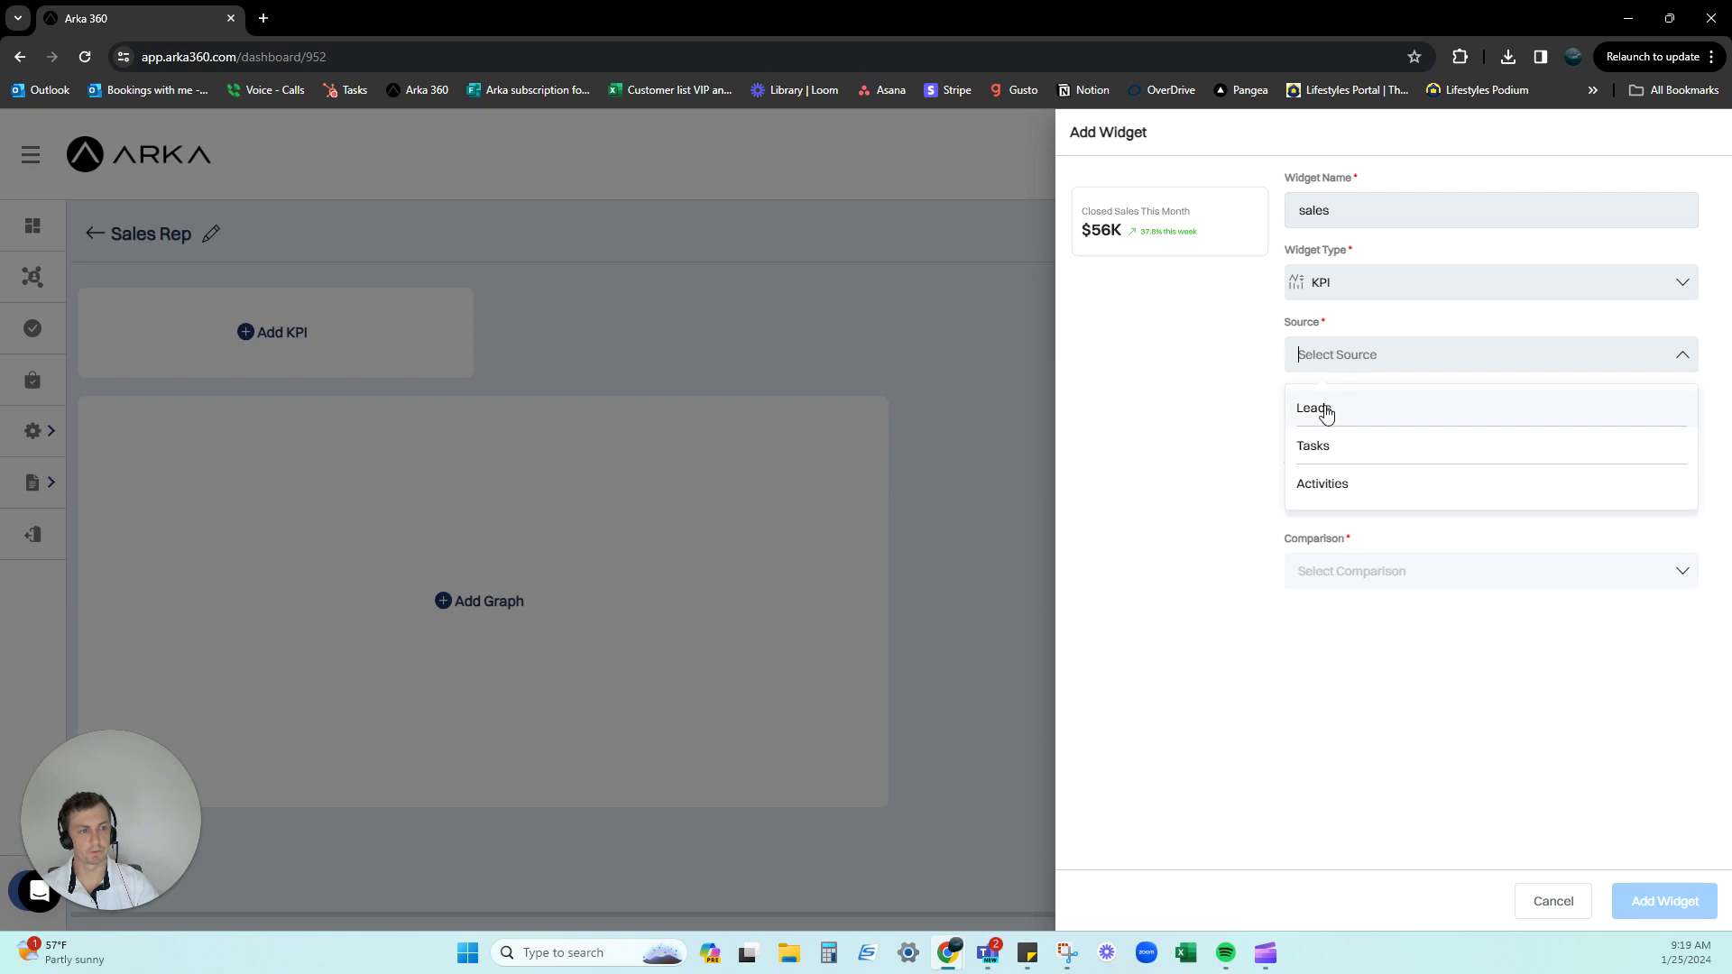
left_click(1326, 410)
left_click(1327, 429)
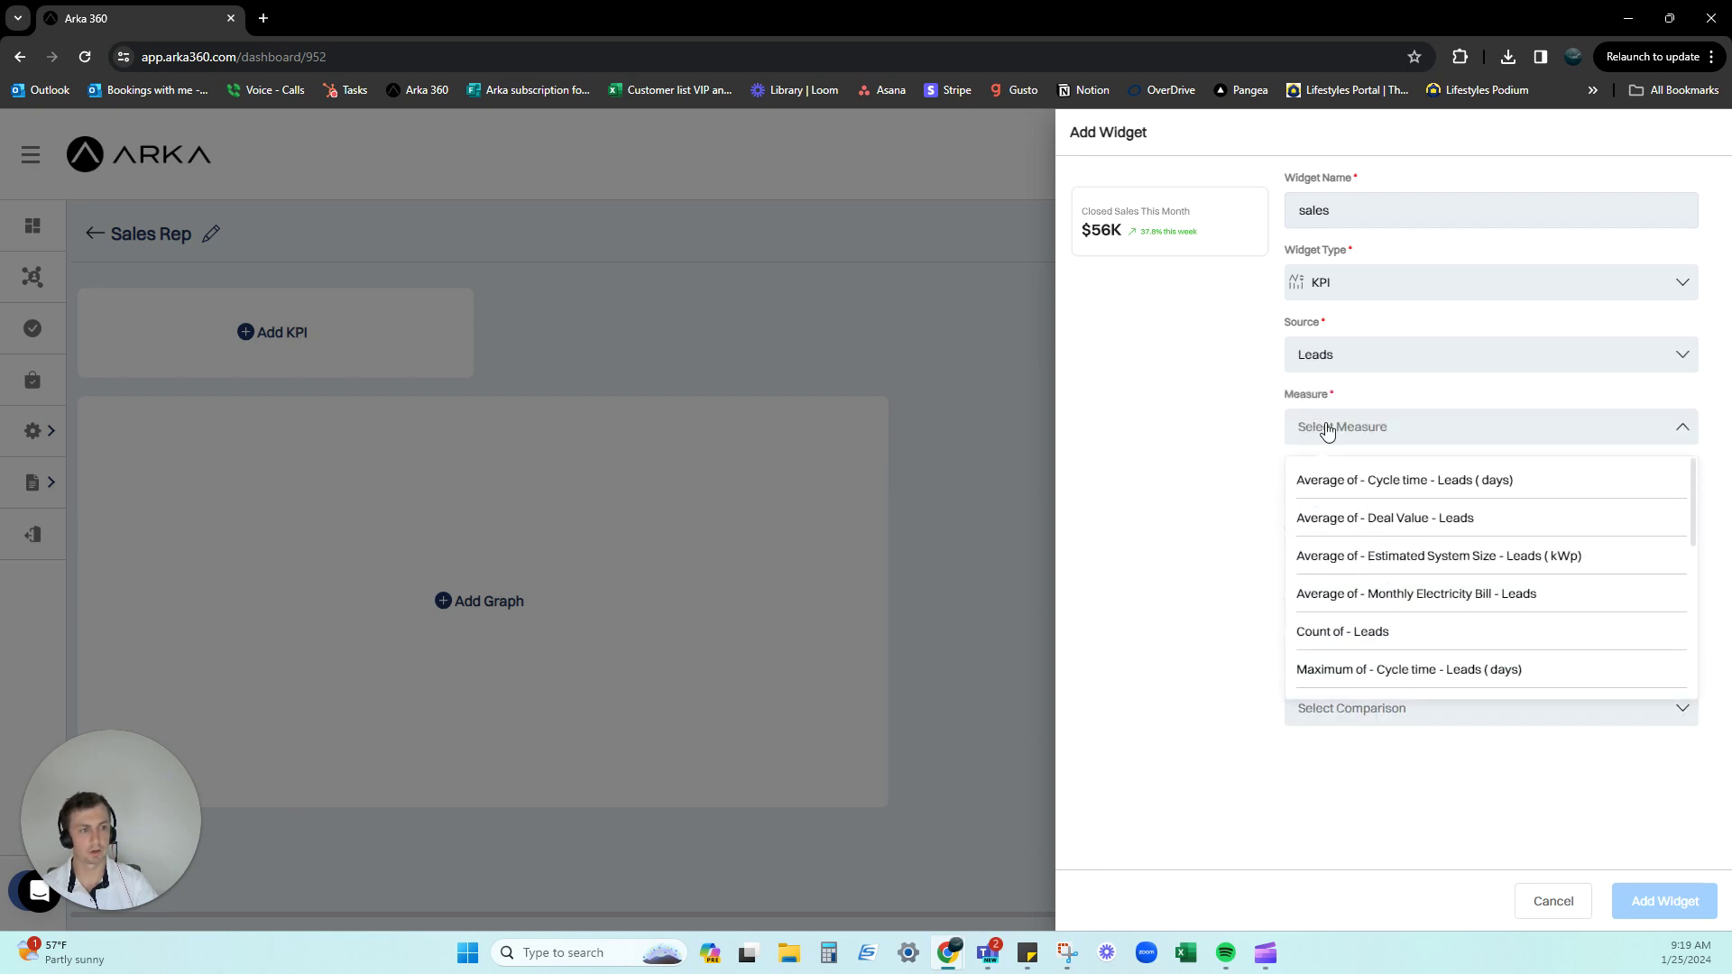
left_click(1585, 533)
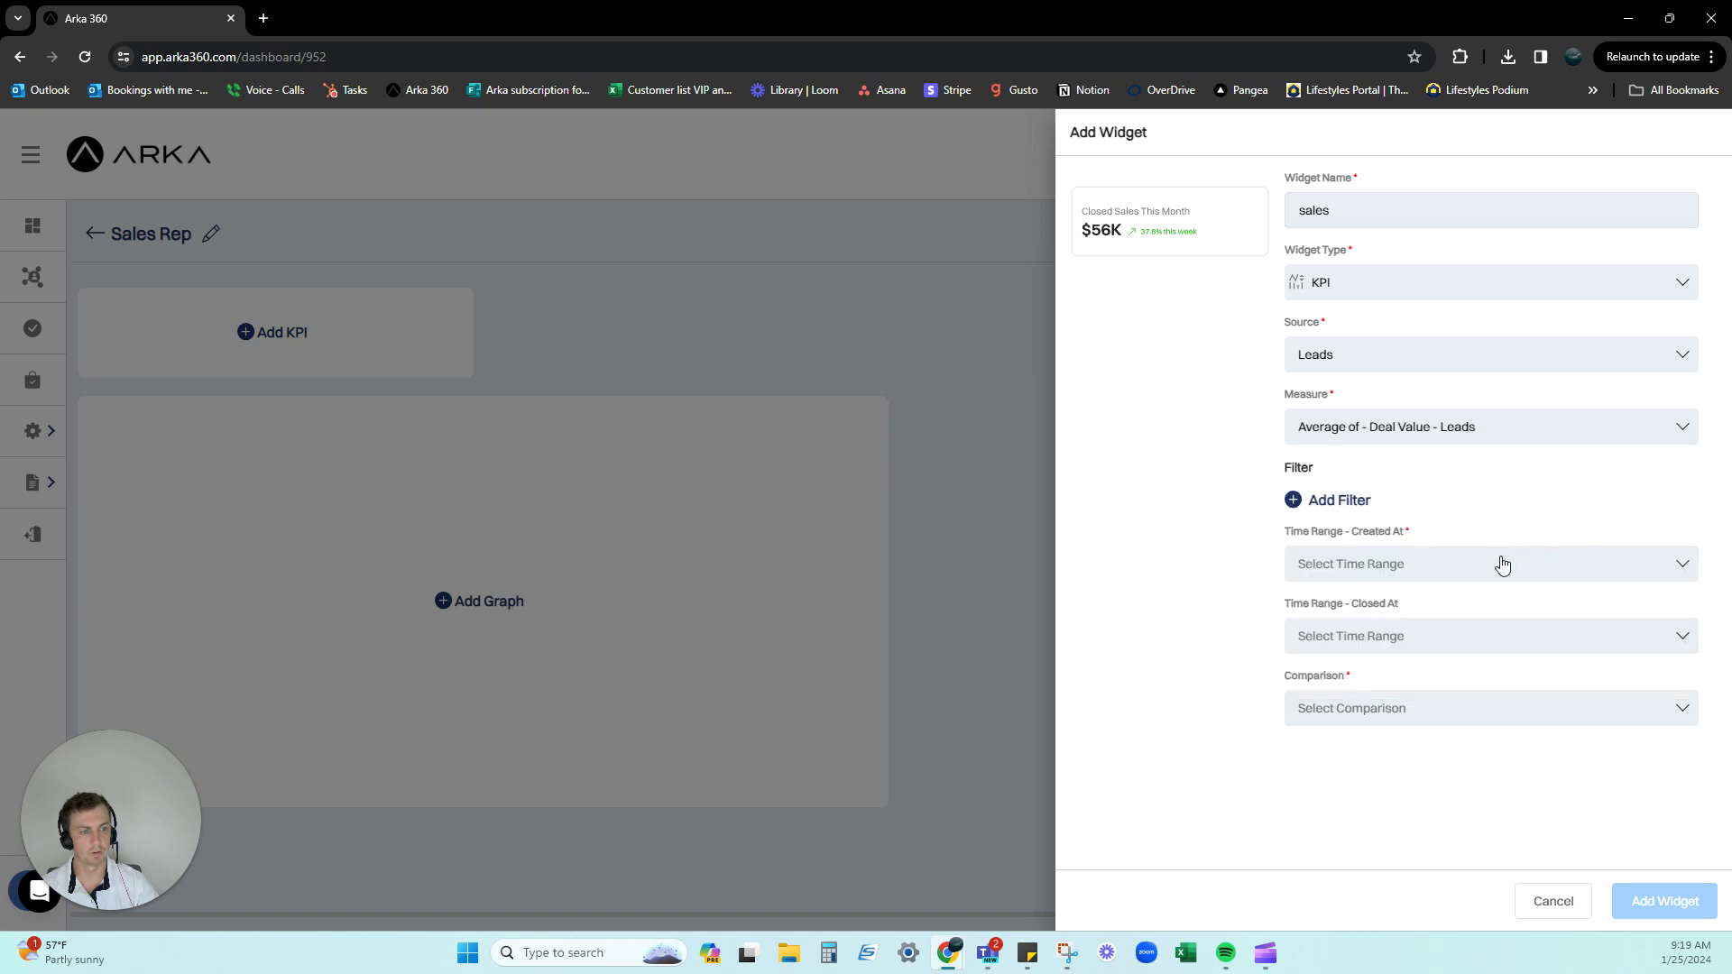
- Limit Created At to This Quarter (QTD), compare with Previous Period, and add the widget
left_click(1406, 565)
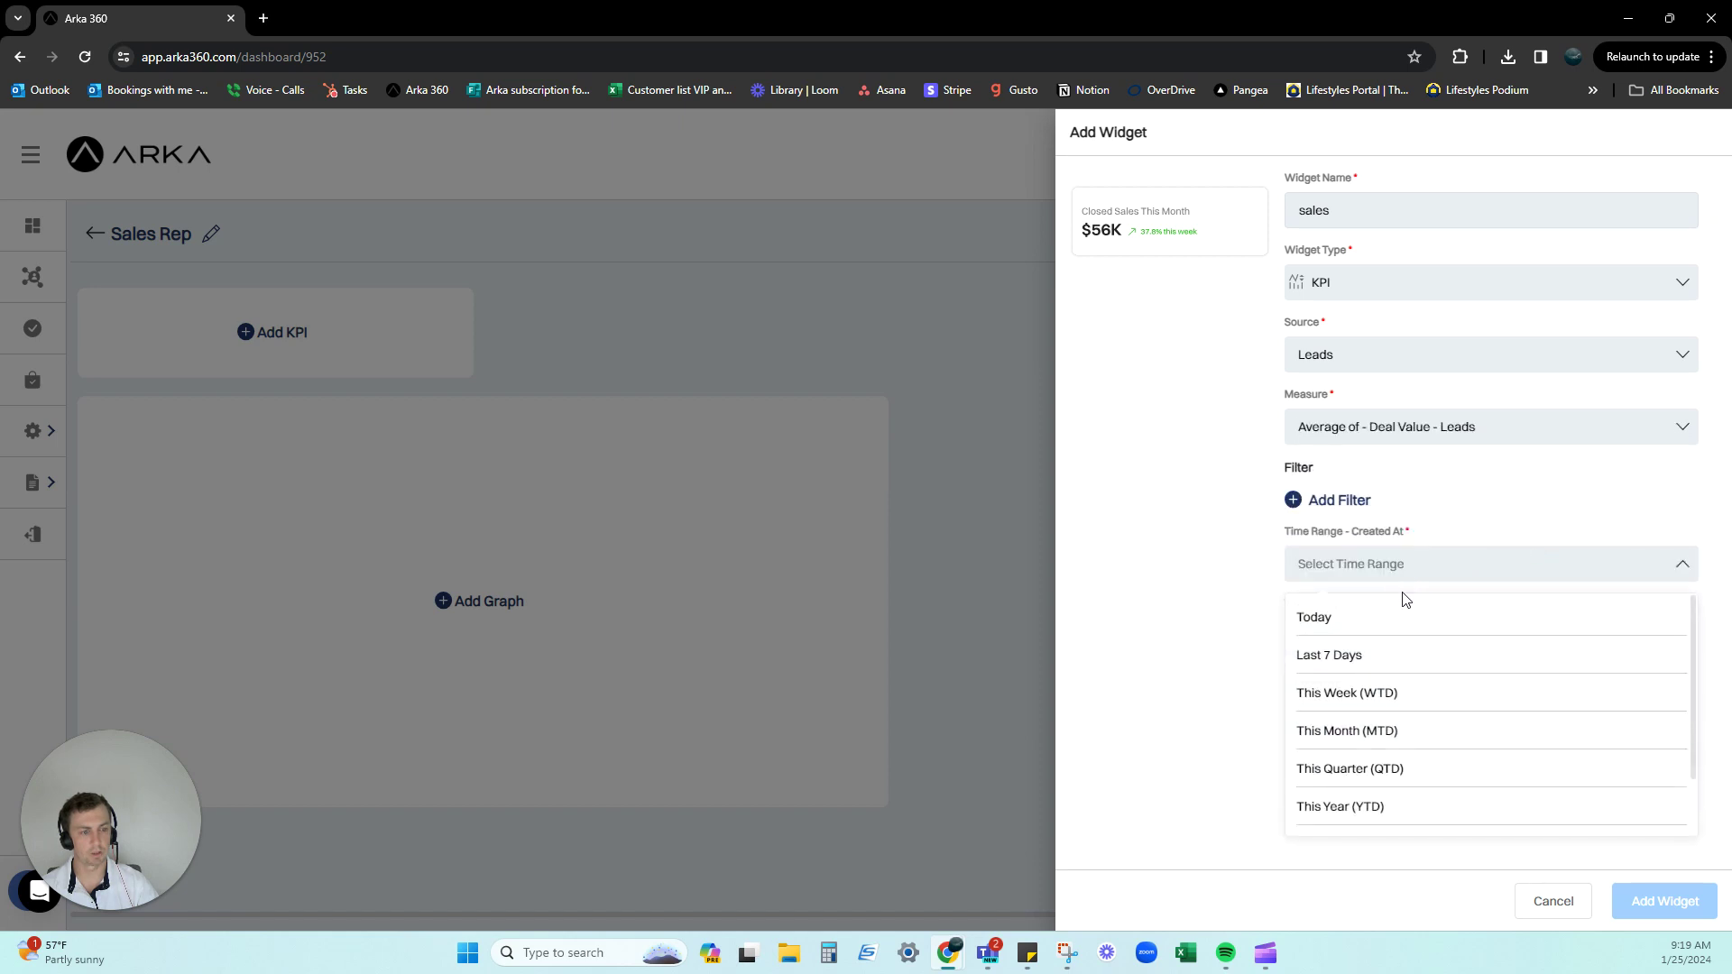
left_click(1396, 730)
left_click(1383, 577)
left_click(1378, 756)
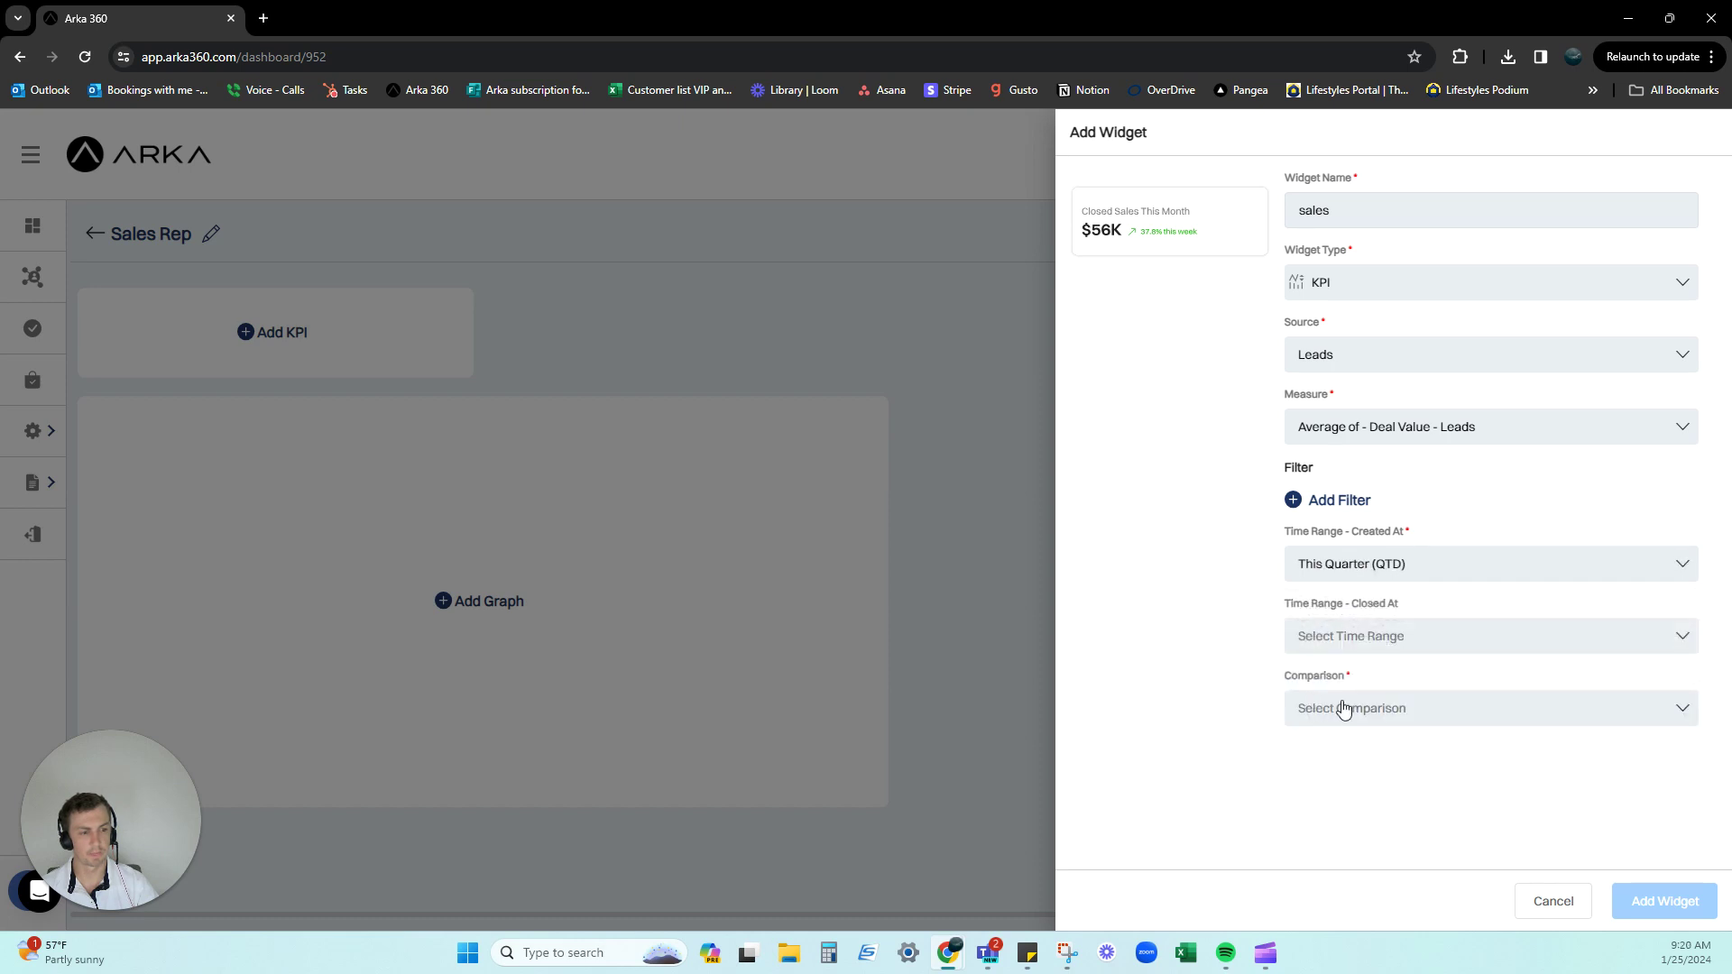
left_click(1346, 711)
left_click(1367, 763)
left_click(1663, 902)
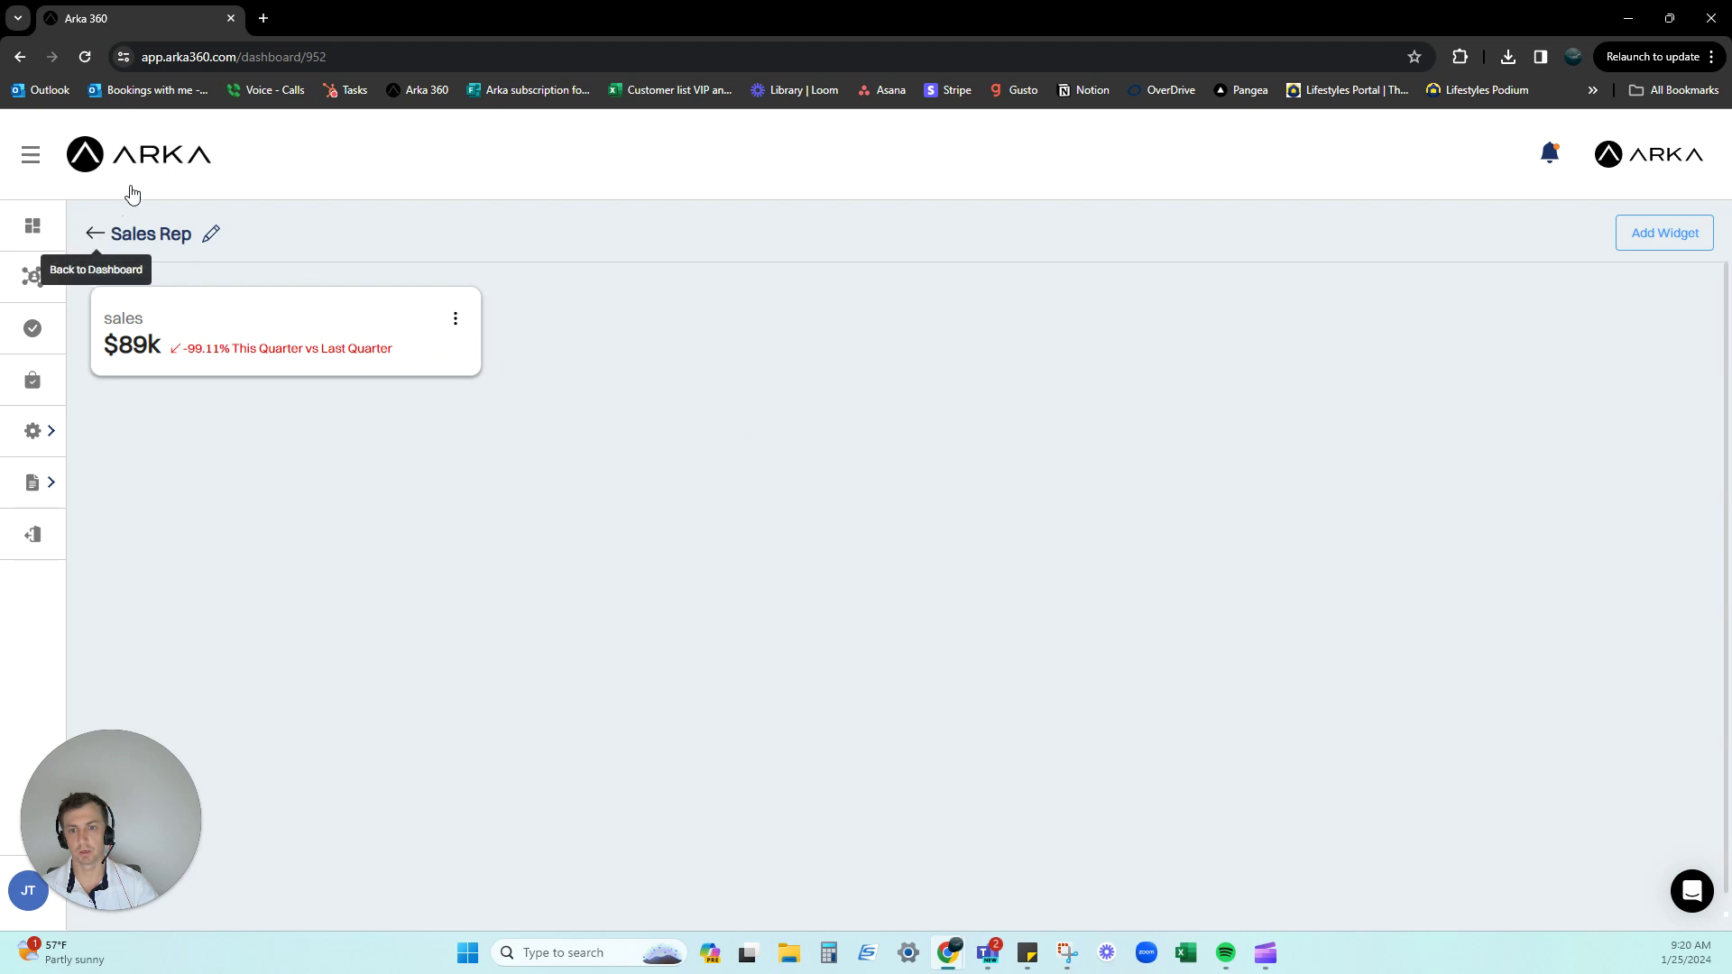
- Leave the Sales Rep editor and switch to the Default Dashboard
left_click(96, 236)
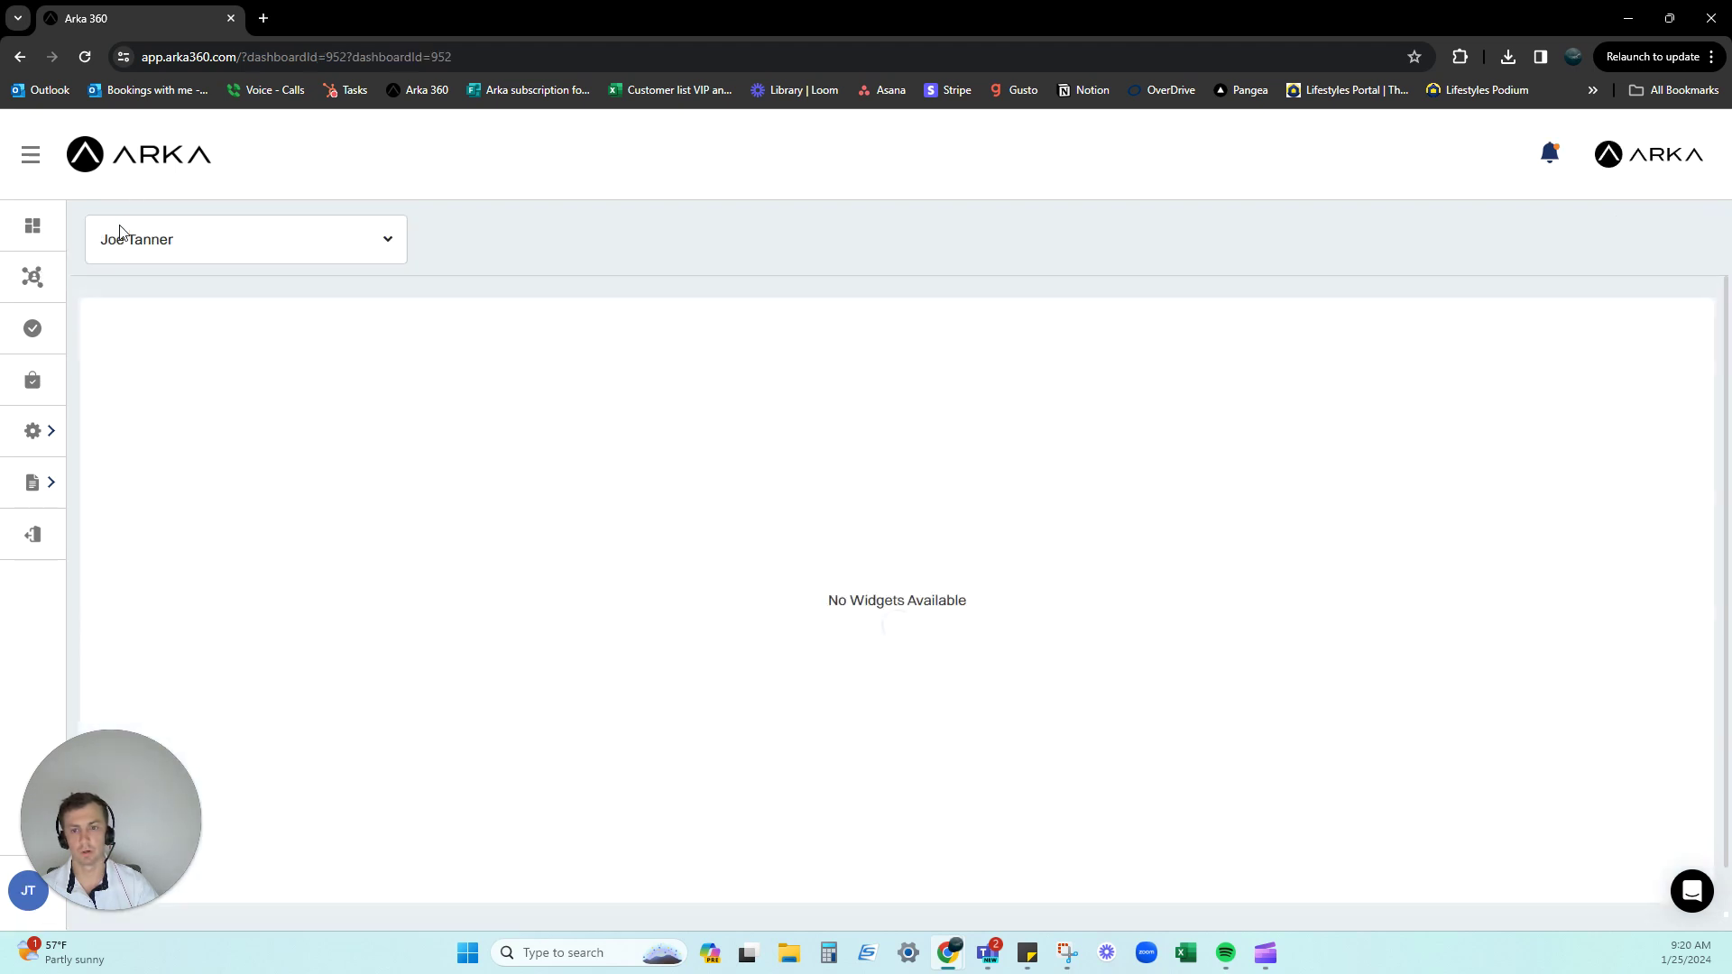
left_click(394, 257)
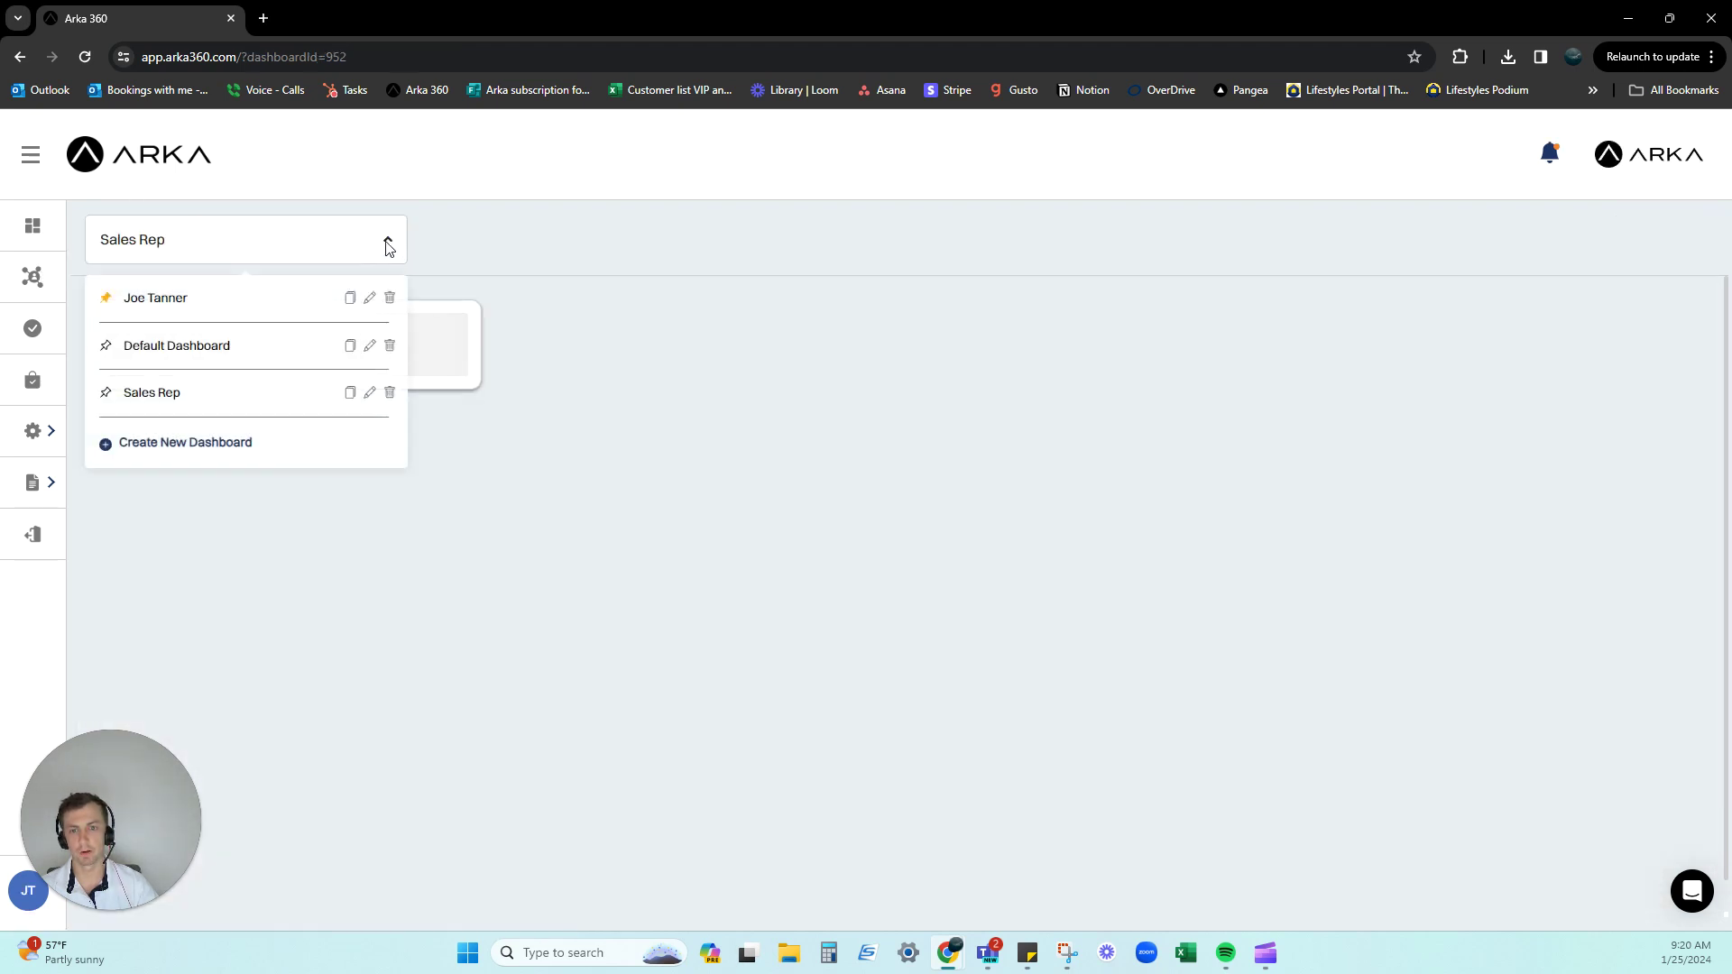
left_click(225, 346)
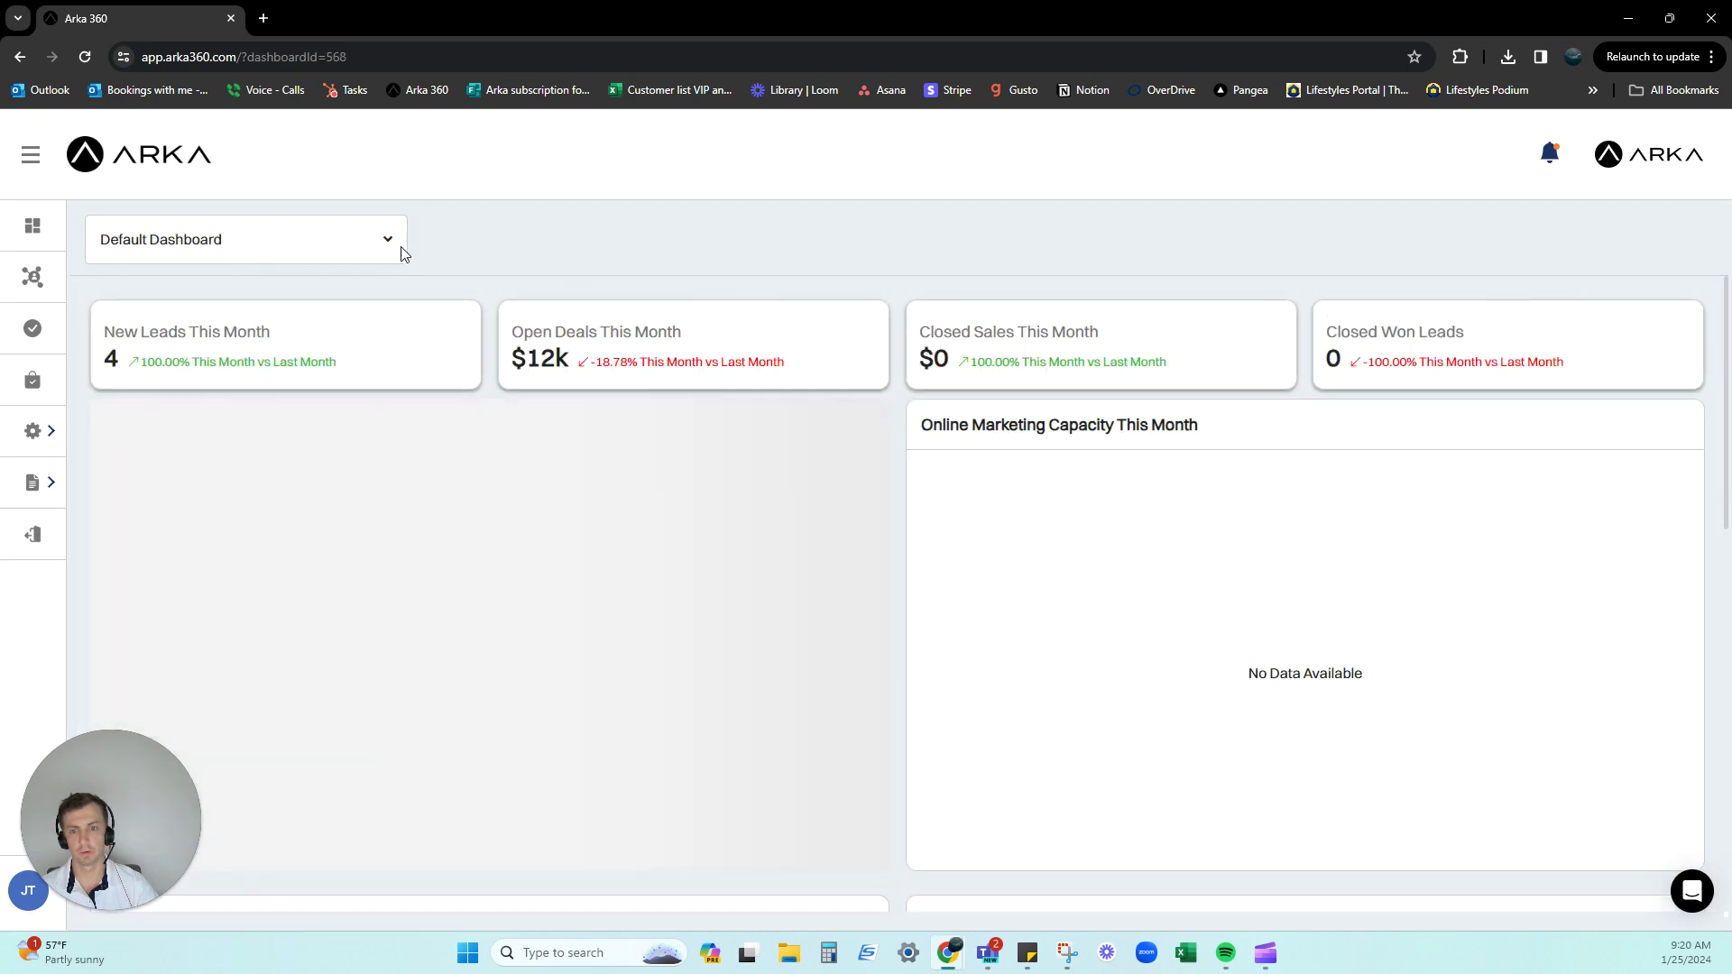
- Switch to the personal user dashboard and scroll through its Tasks, Activities and chart widgets
left_click(404, 254)
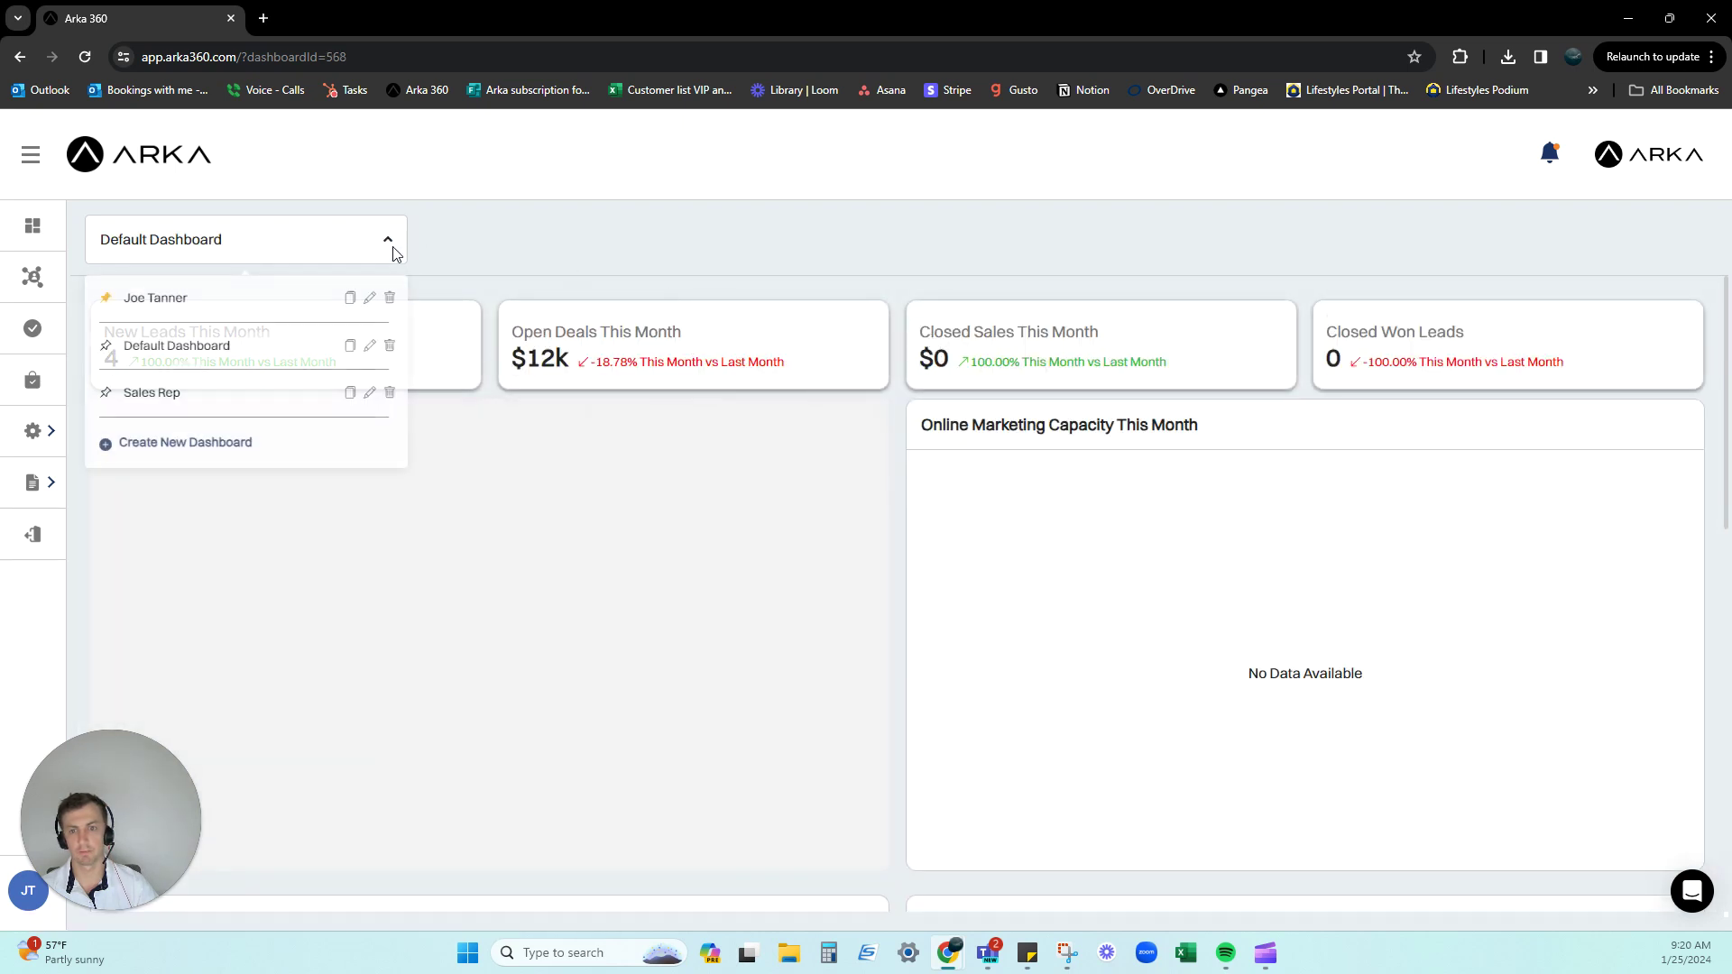
left_click(226, 300)
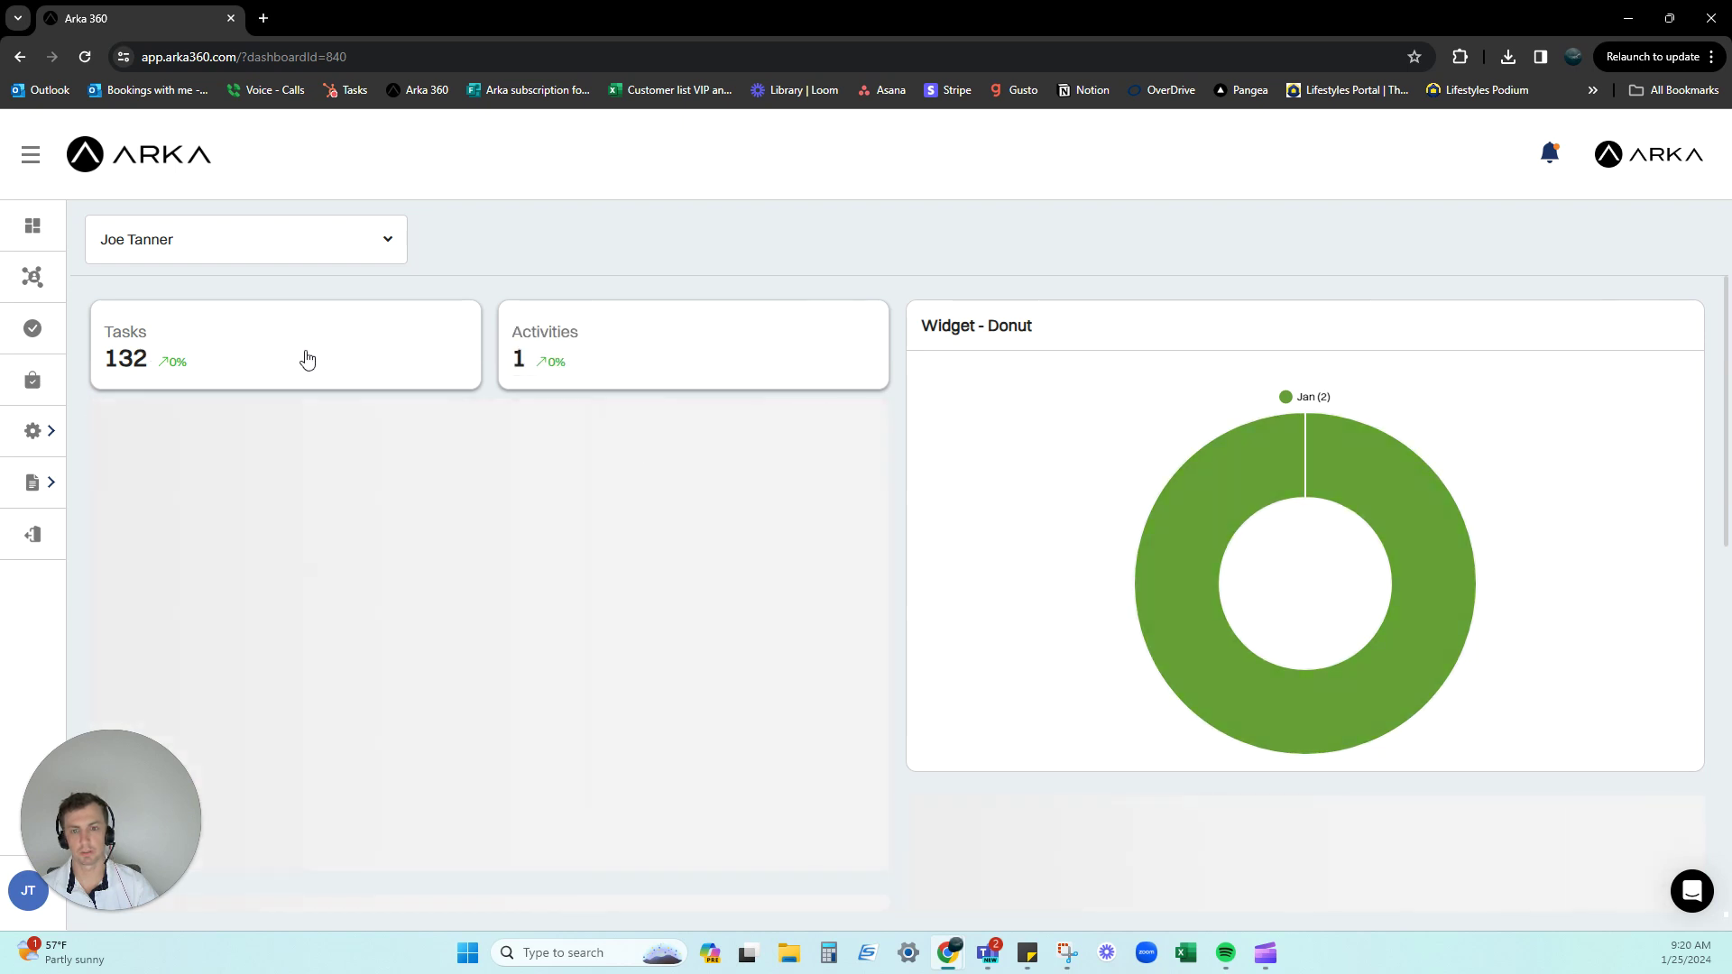
scroll(715, 447, "down", 3)
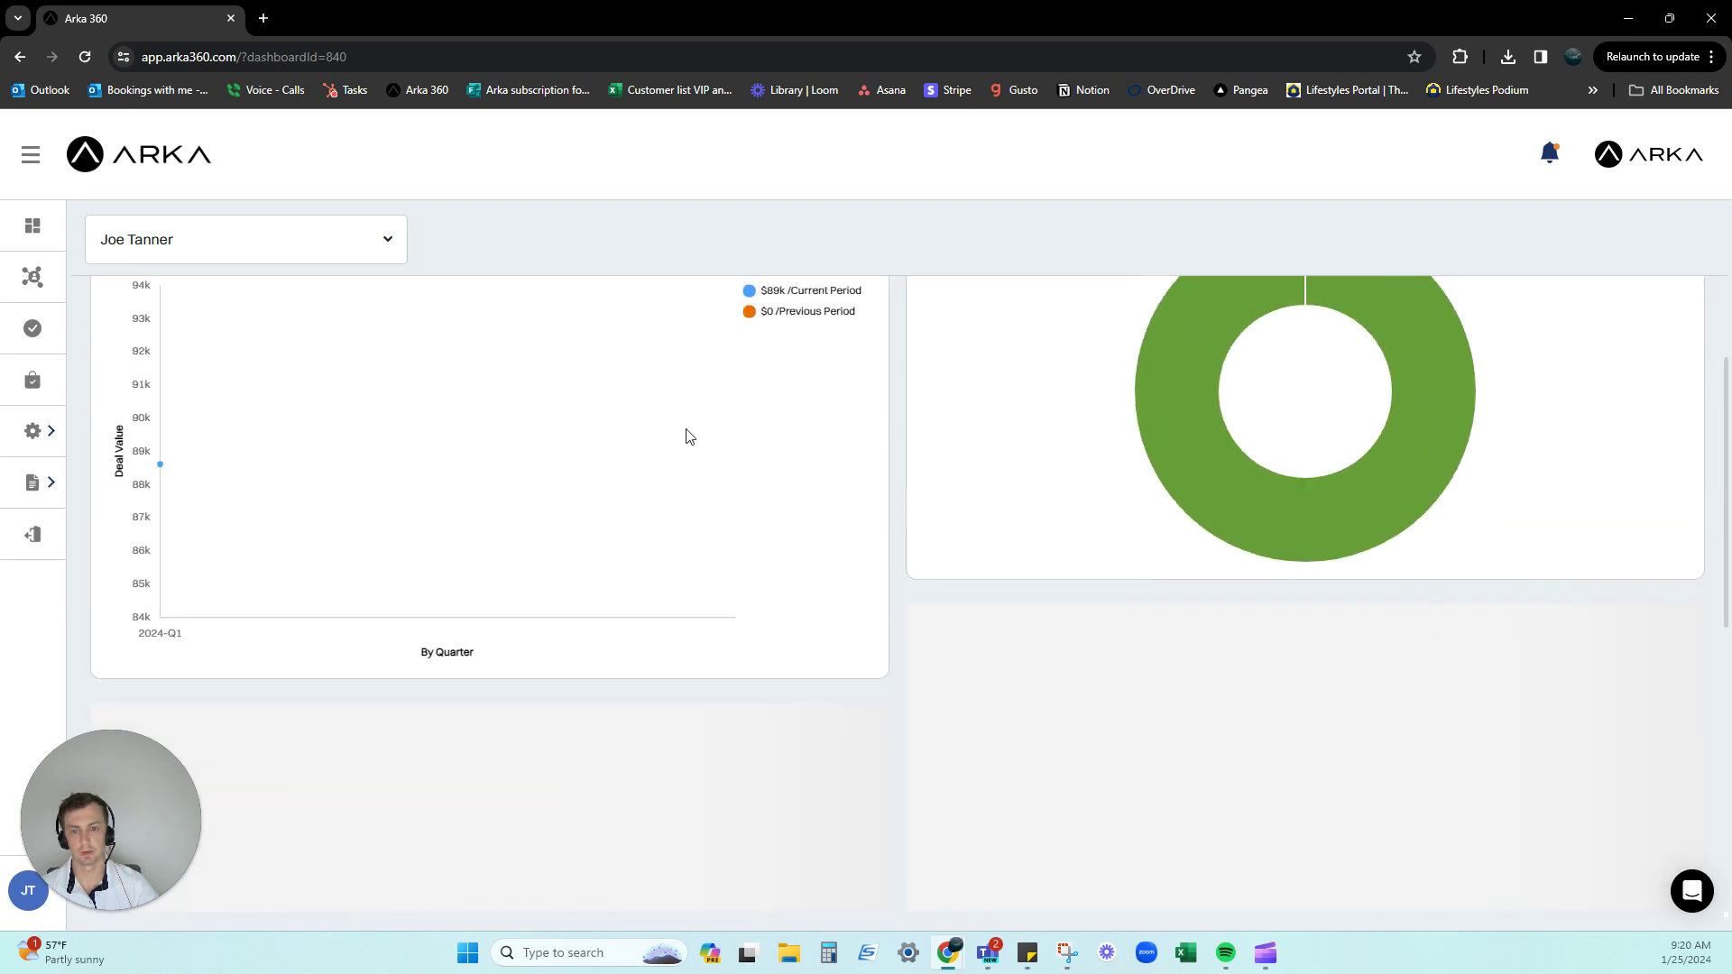
scroll(331, 513, "down", 6)
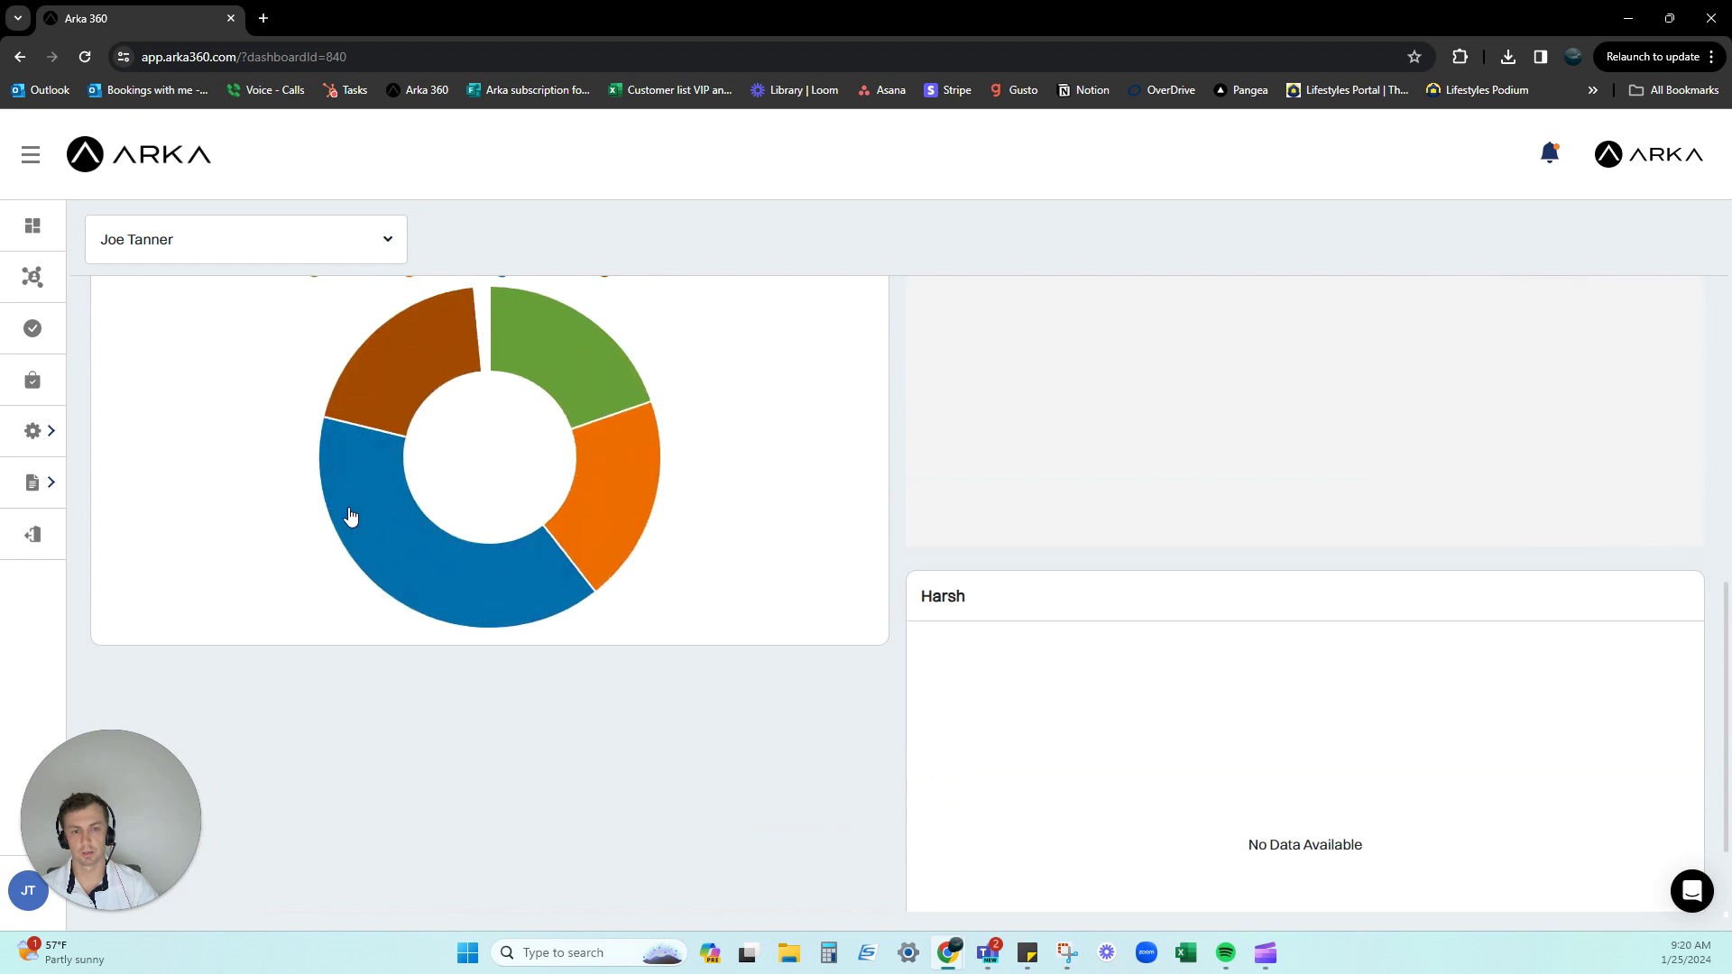
scroll(334, 519, "up", 3)
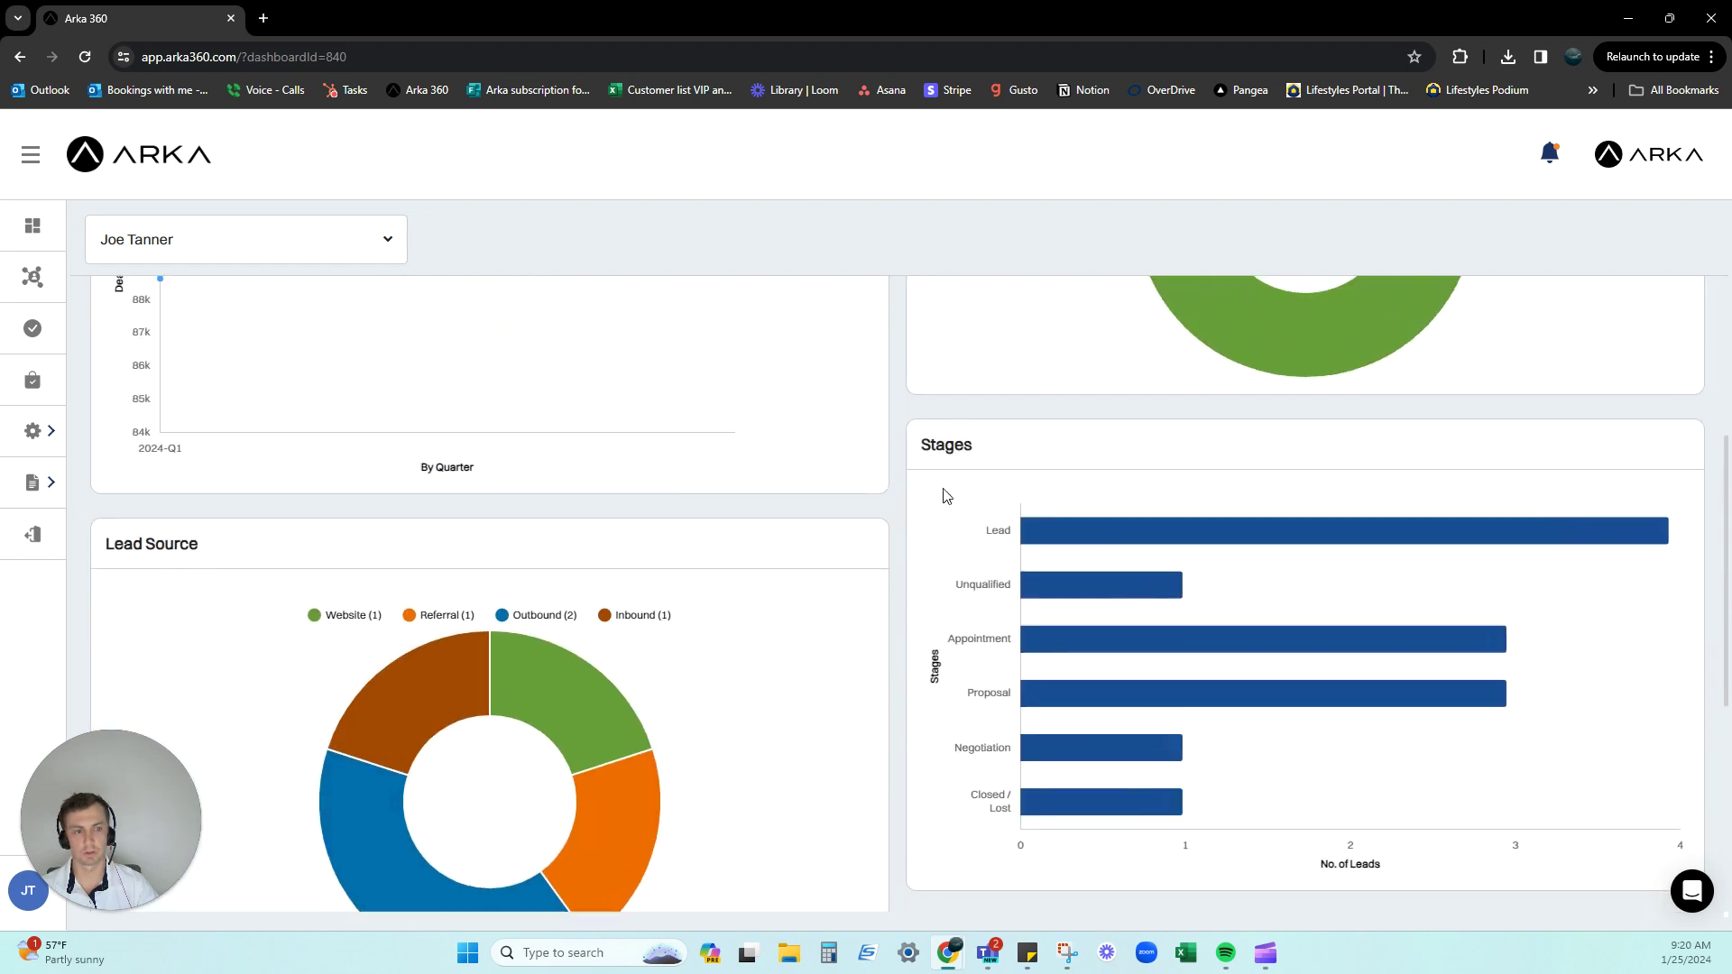
scroll(1053, 570, "down", 5)
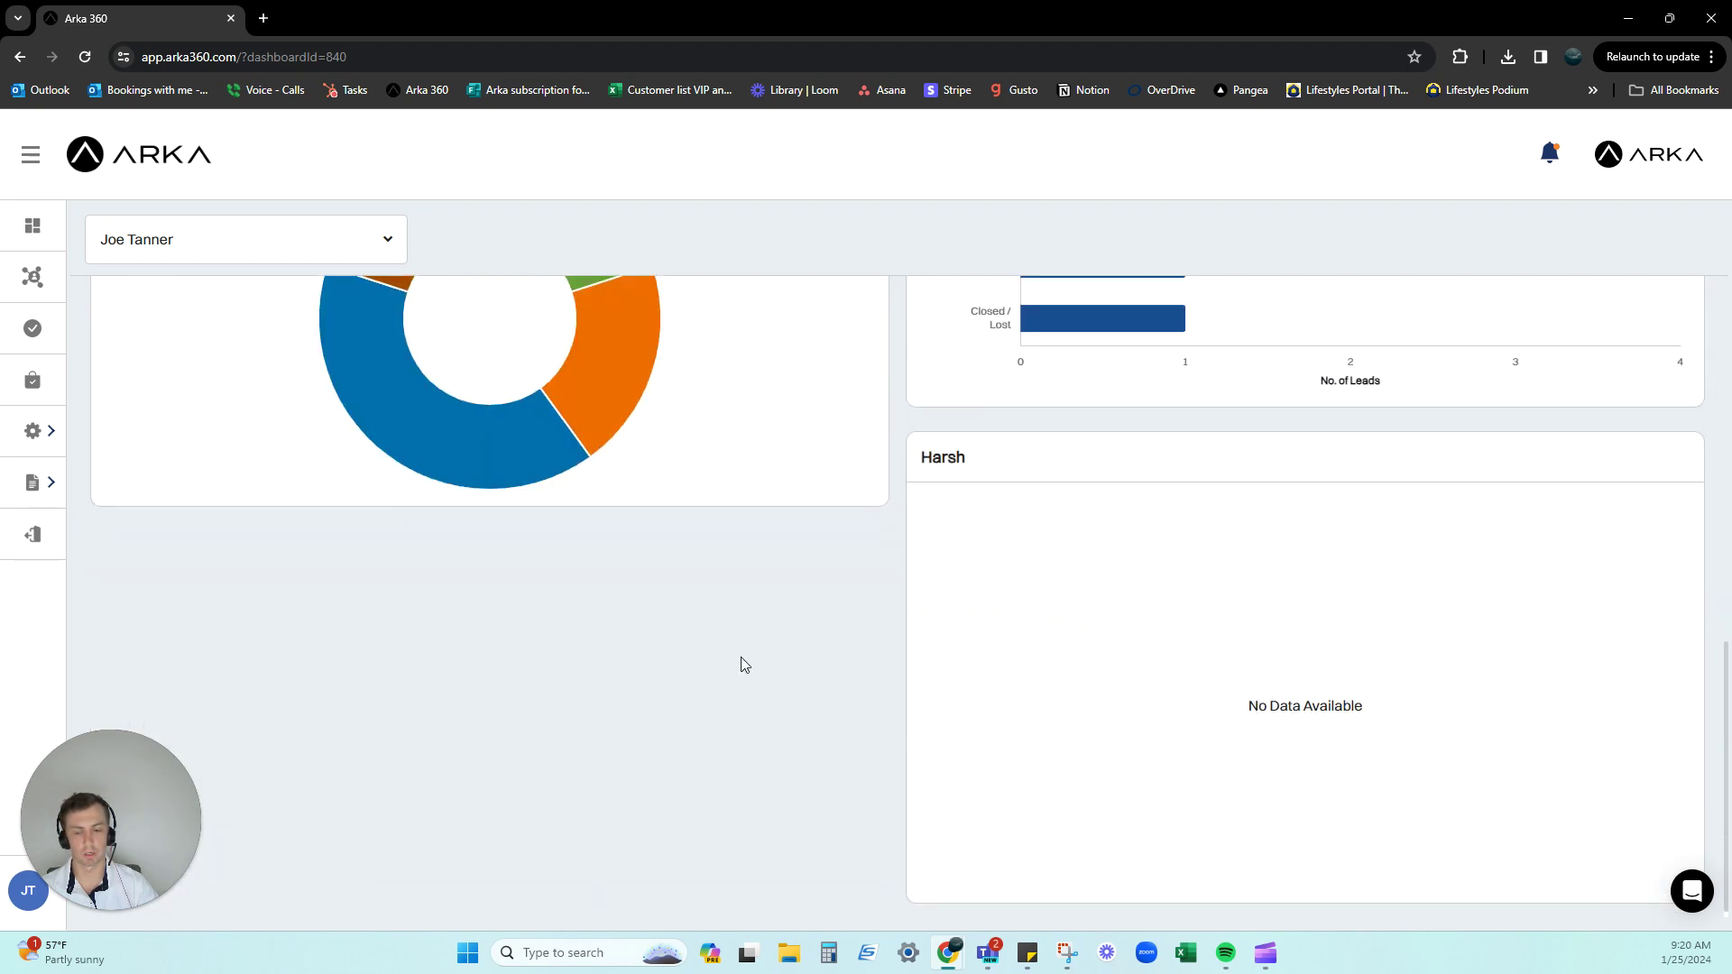
scroll(733, 655, "up", 10)
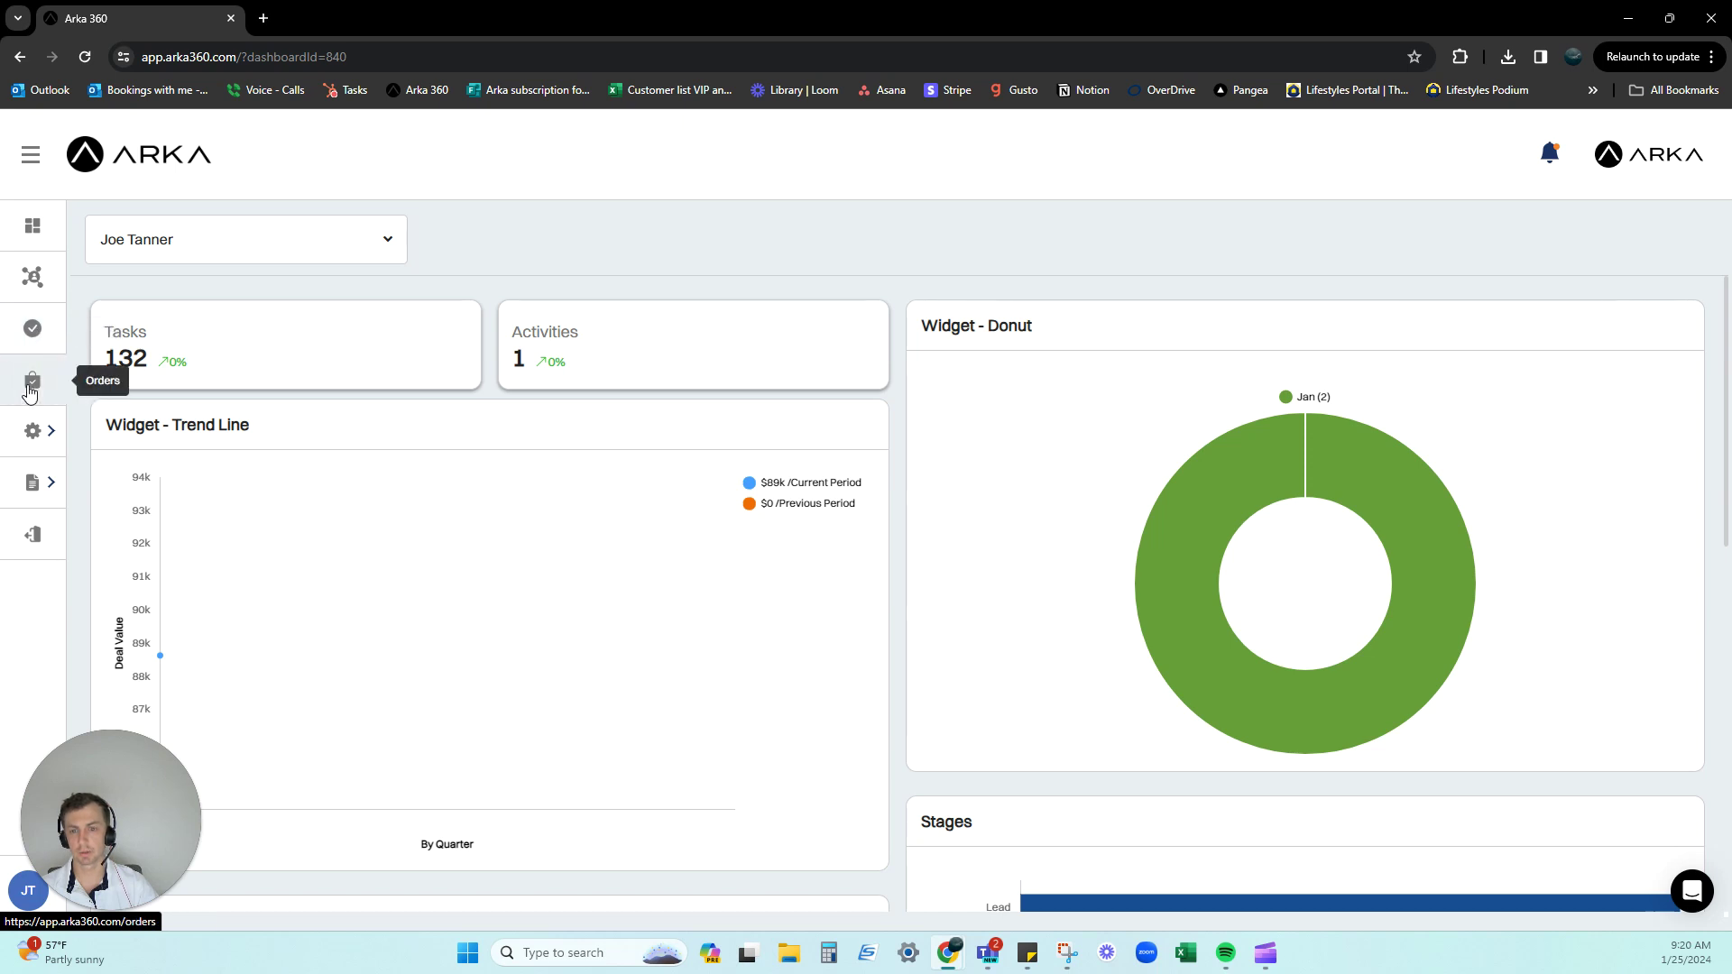
- Expand the settings submenu, then bring up the Help Docs, Shortcuts and Hide Chat Icon flyout
left_click(47, 442)
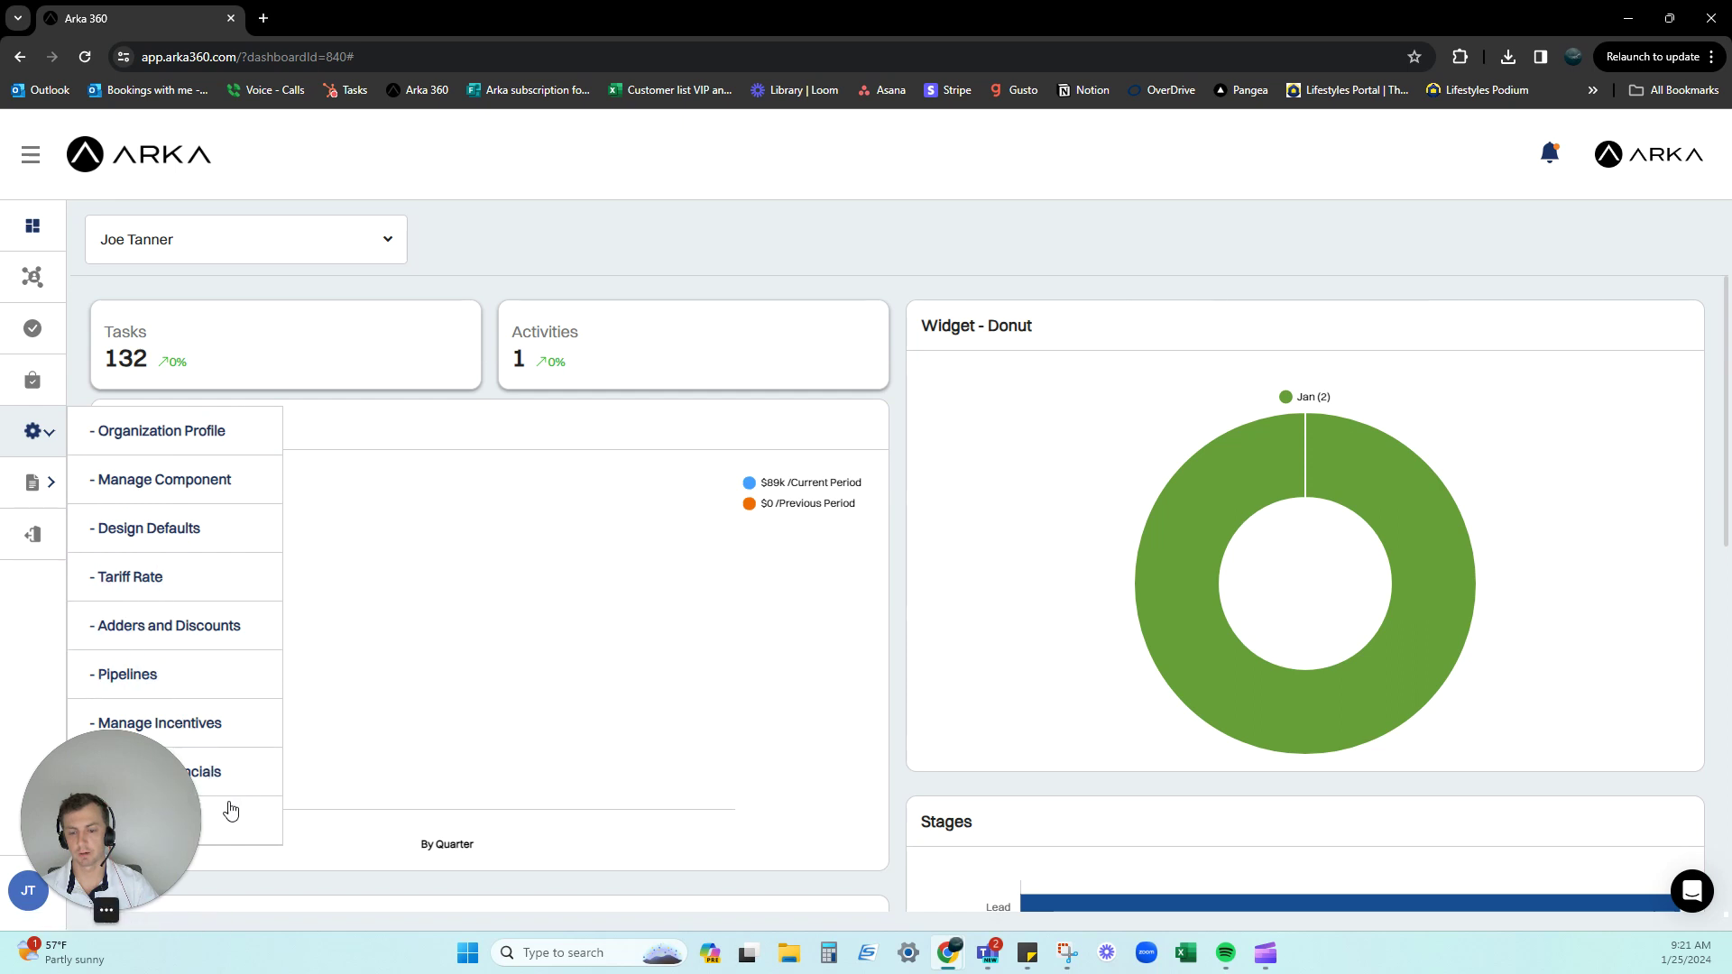
left_click_drag(171, 807, 477, 810)
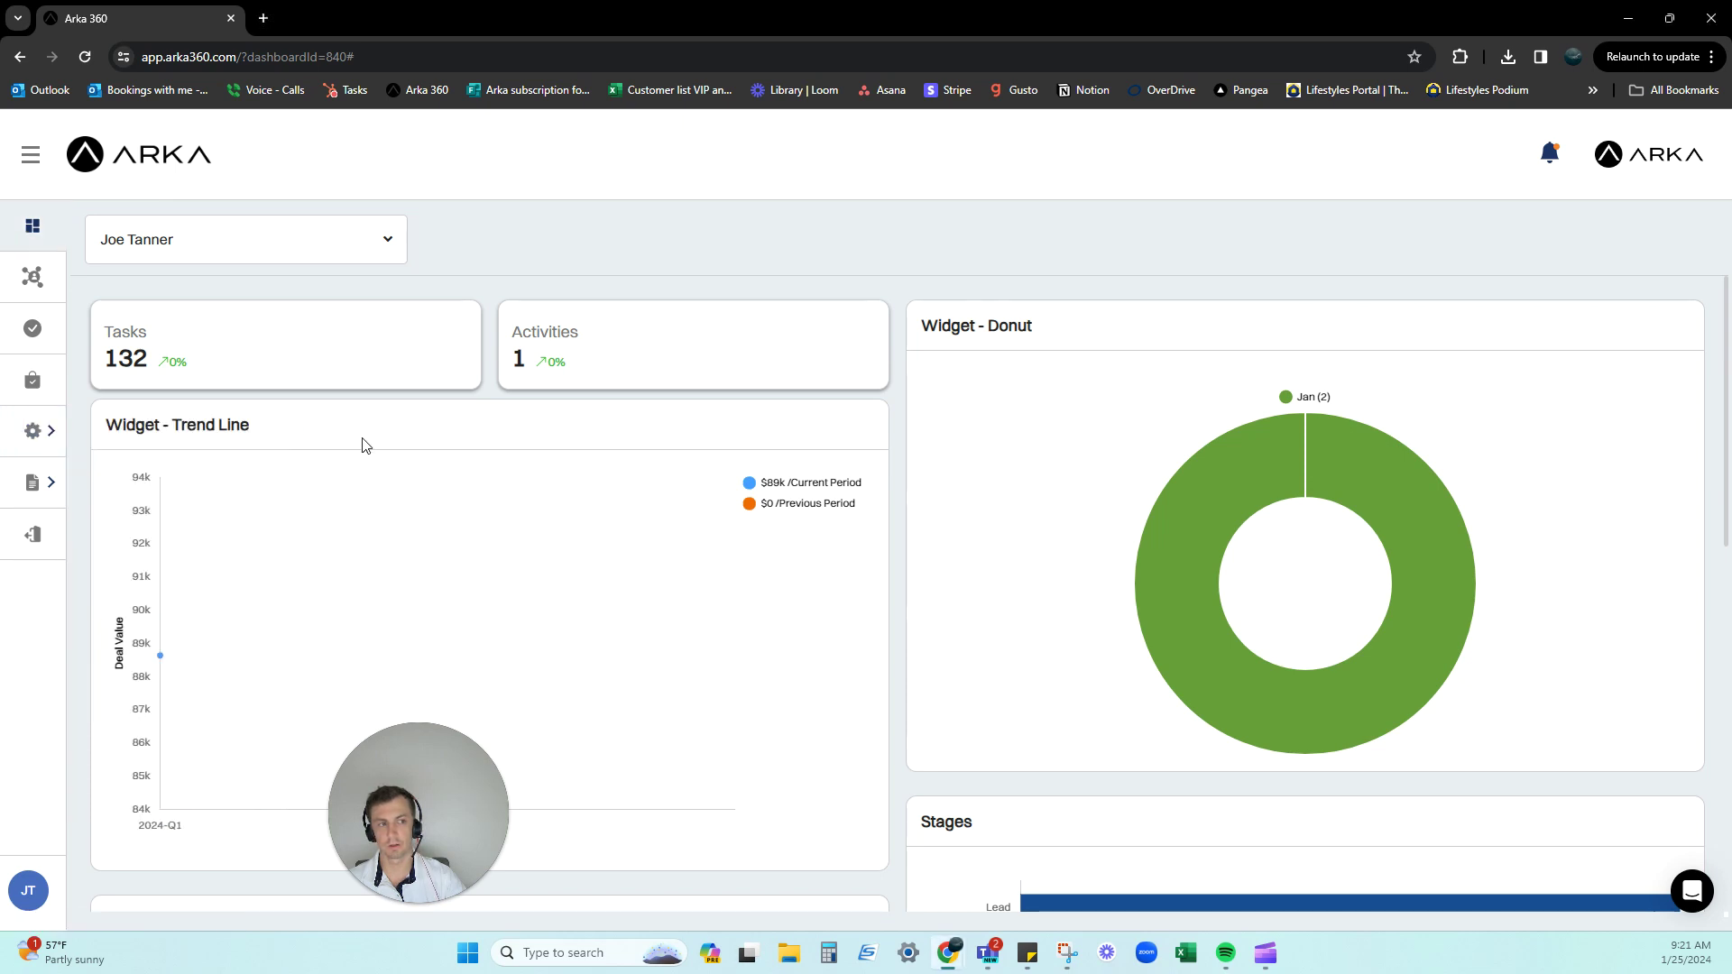
mouse_move(34, 482)
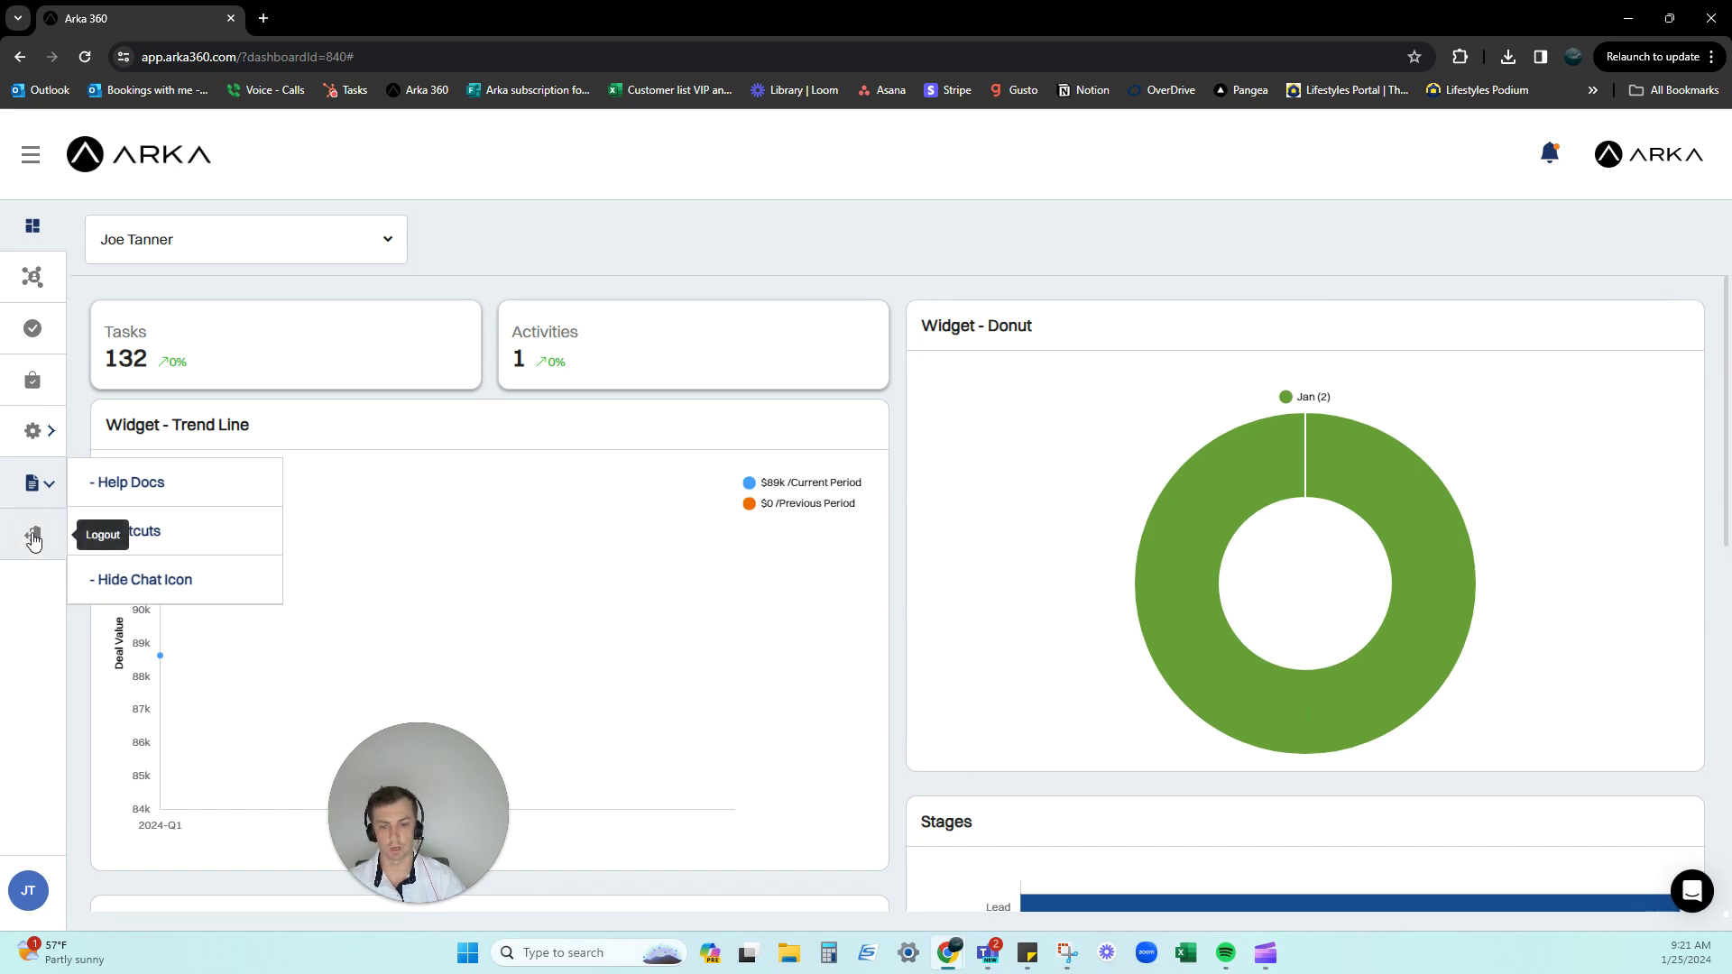
left_click_drag(365, 788, 46, 783)
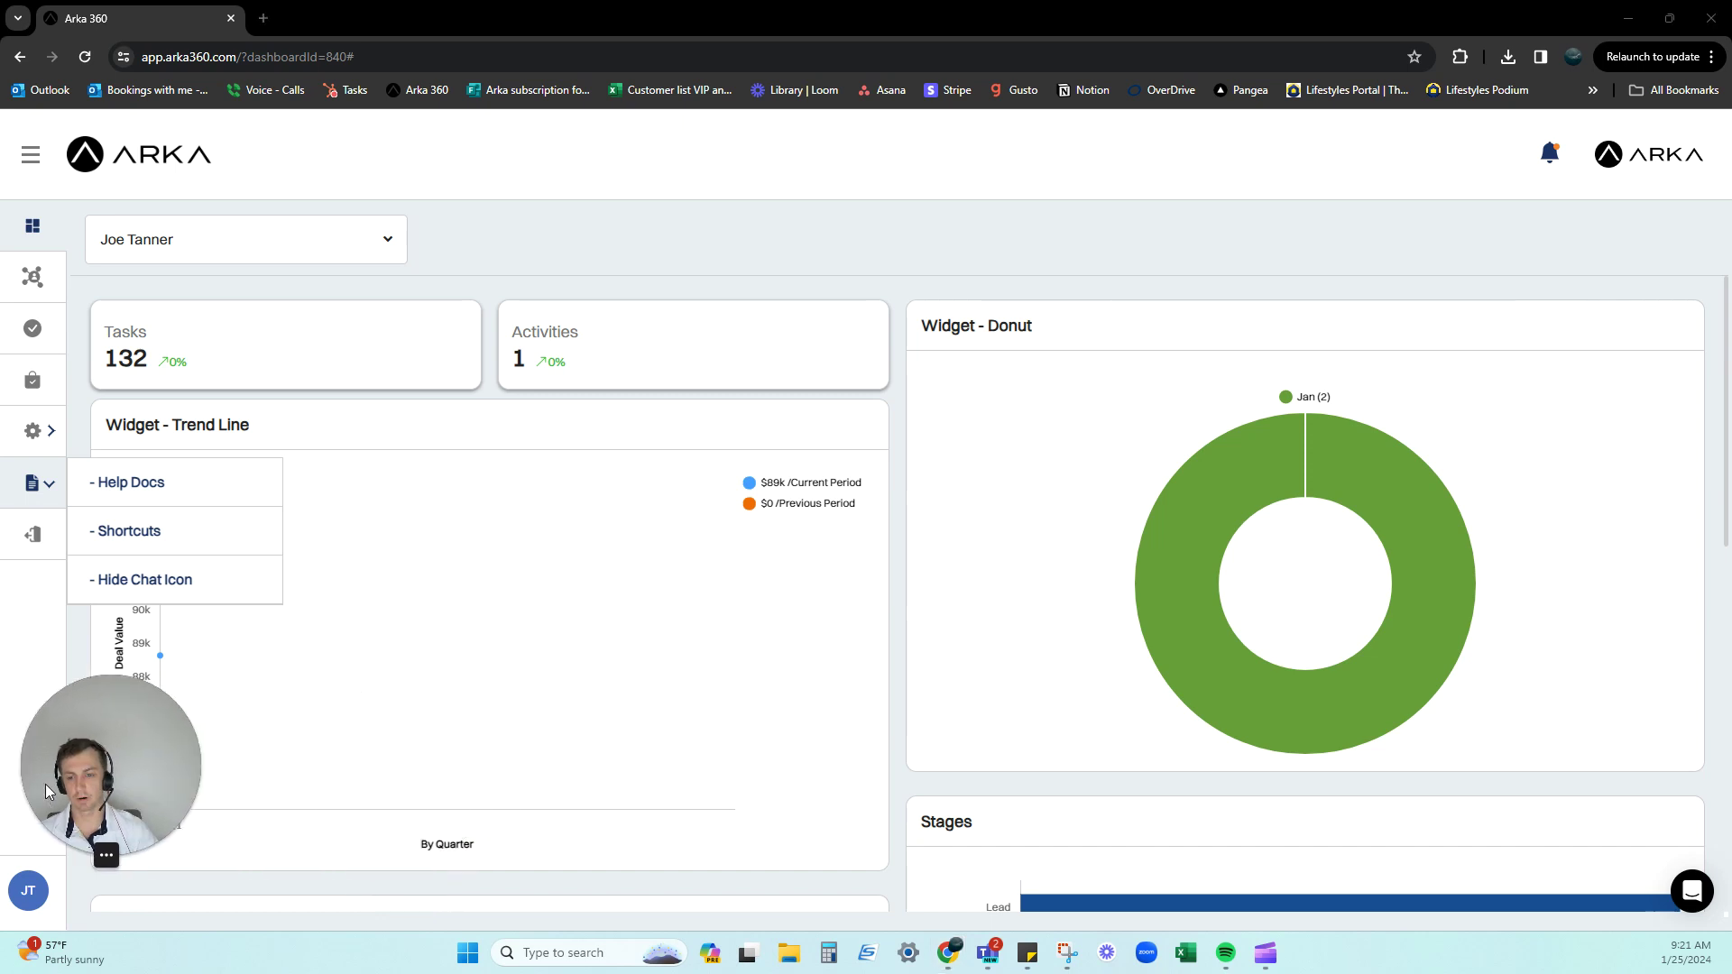